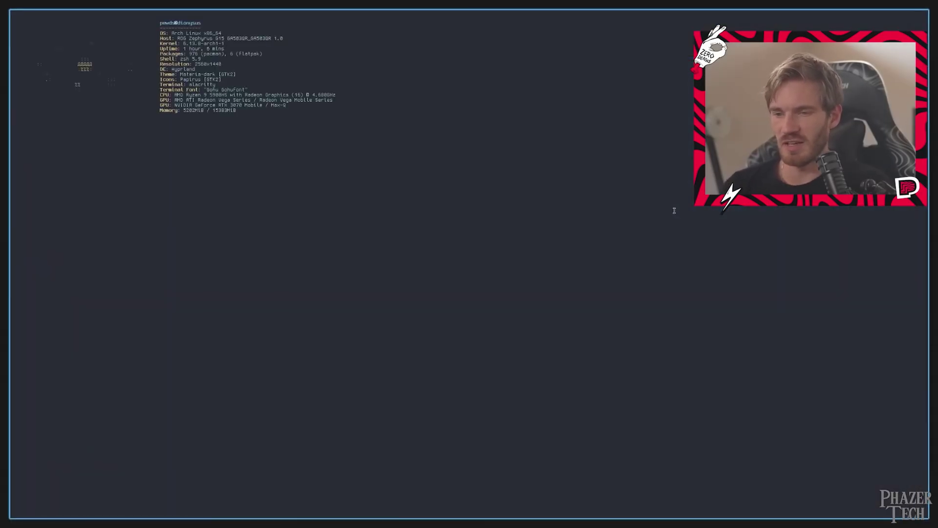
Step: Run systemctl --user start waybar-watcher.service in the terminal
{"action": "key", "text": "Return"}
{"action": "type", "text": "systemctl --user start  waybar-watcher.service"}
{"action": "key", "text": "Return"}
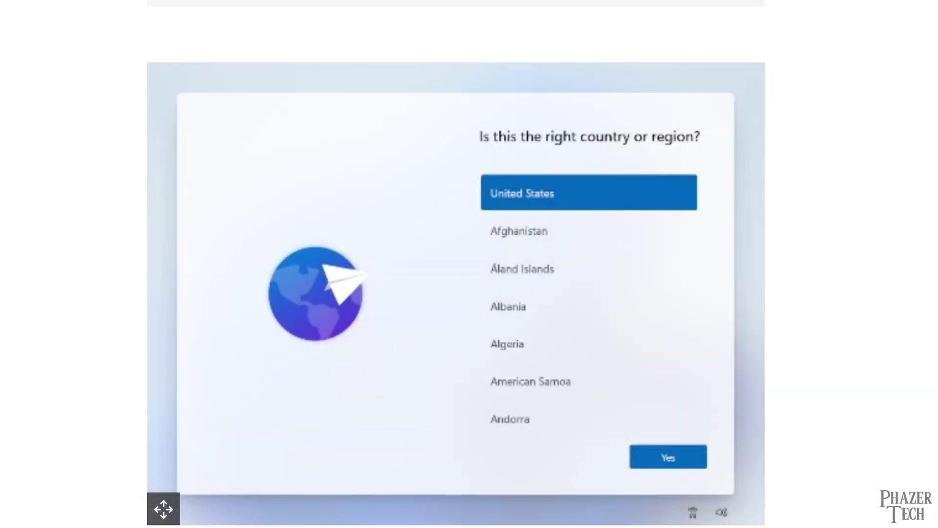
Step: Scroll through the article's Shift+F10, OOBE\BYPASSNRO and ipconfig /release steps
{"action": "scroll", "coordinate": [456, 264], "scroll_direction": "down", "scroll_amount": 10}
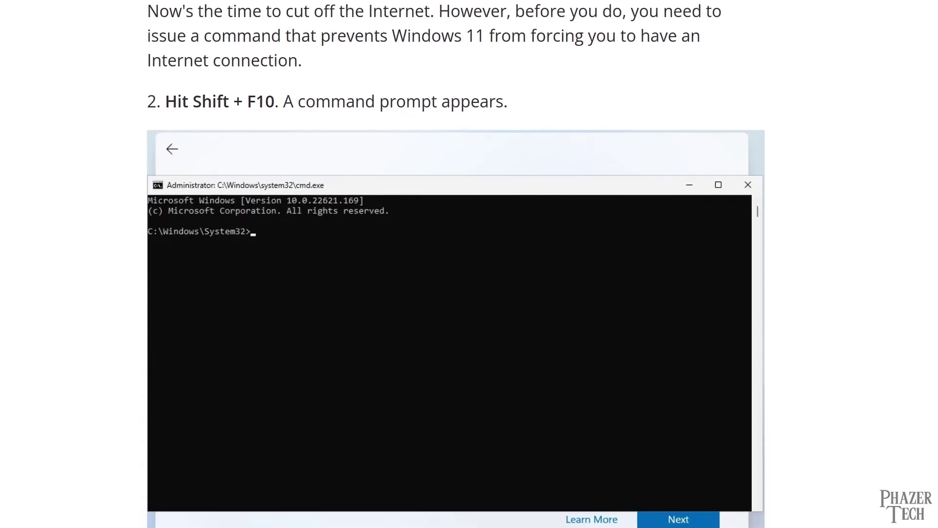
{"action": "scroll", "coordinate": [456, 264], "scroll_direction": "down", "scroll_amount": 10}
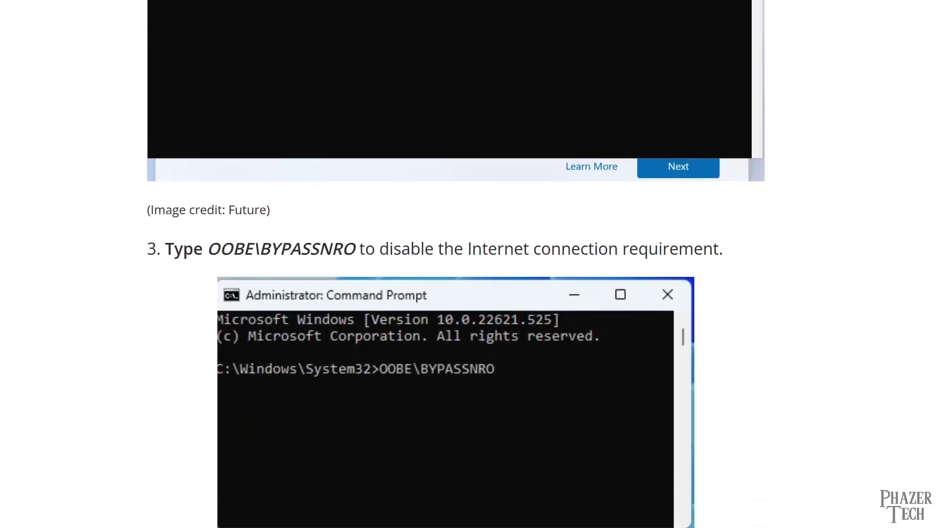
{"action": "scroll", "coordinate": [456, 264], "scroll_direction": "down", "scroll_amount": 5}
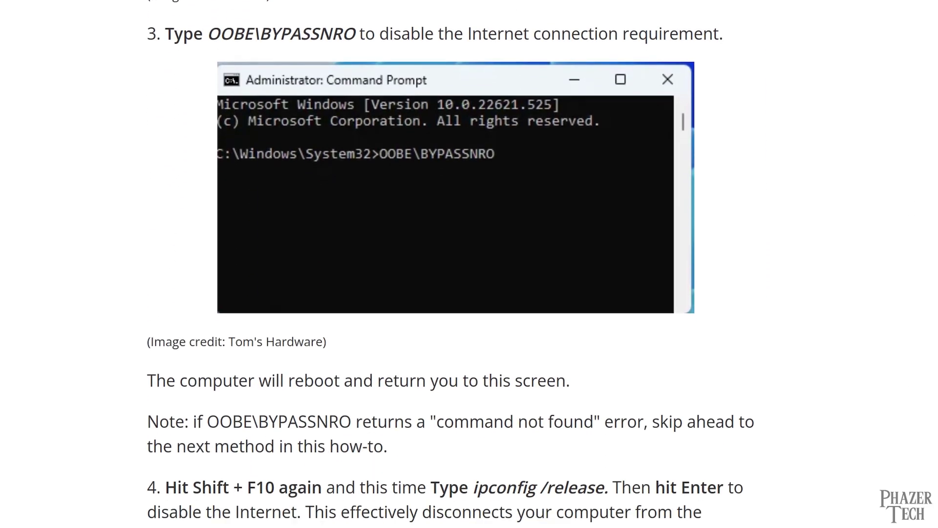
{"action": "scroll", "coordinate": [456, 264], "scroll_direction": "down", "scroll_amount": 6}
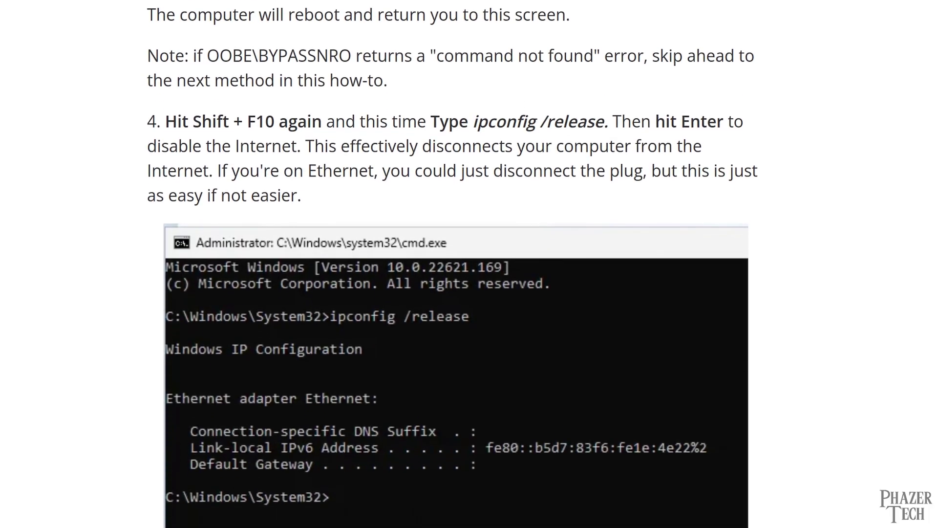
{"action": "scroll", "coordinate": [456, 264], "scroll_direction": "down", "scroll_amount": 2}
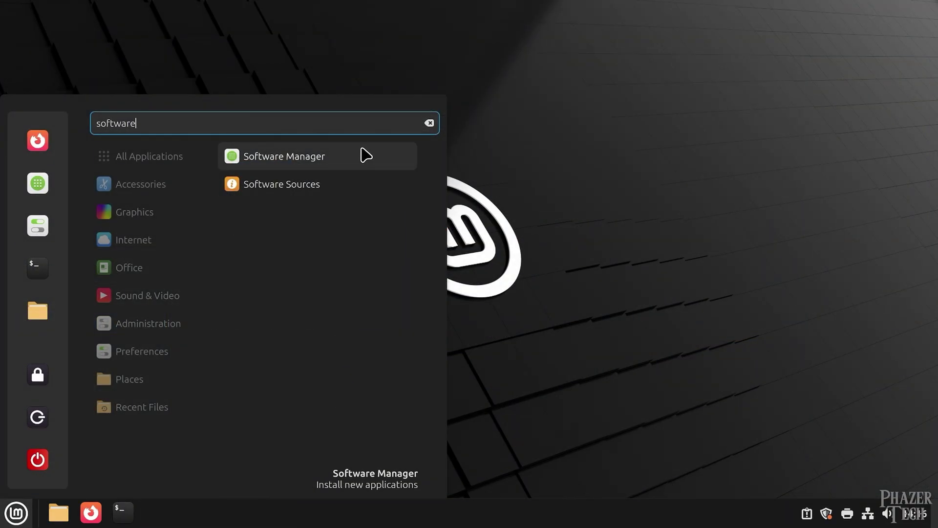
Step: Find 'obs studio' in Software Manager and install Obs-studio, authenticating with the account password
{"action": "left_click", "coordinate": [362, 149]}
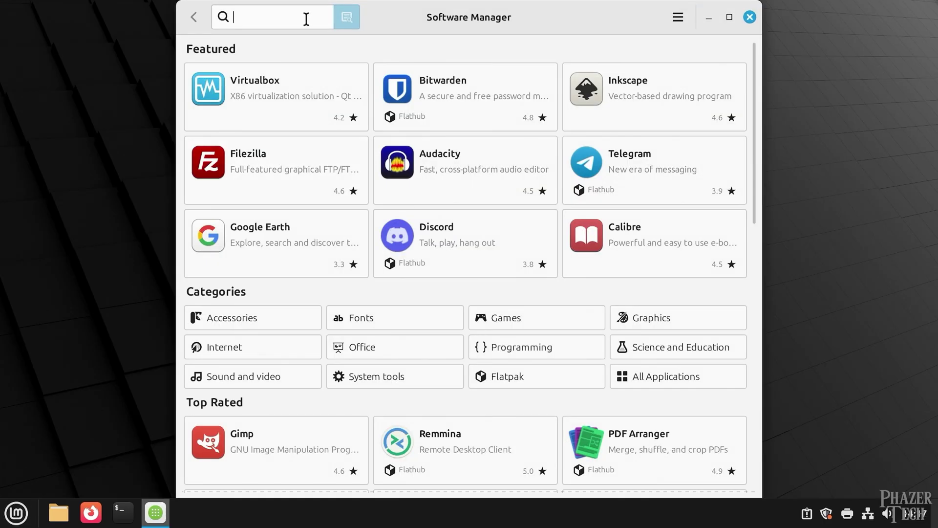
{"action": "type", "text": "obs studio"}
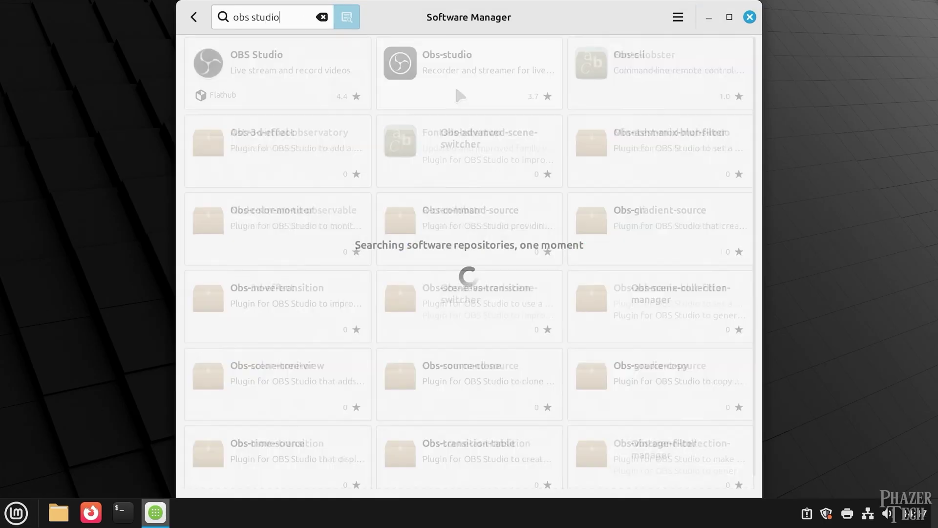
{"action": "left_click", "coordinate": [456, 89]}
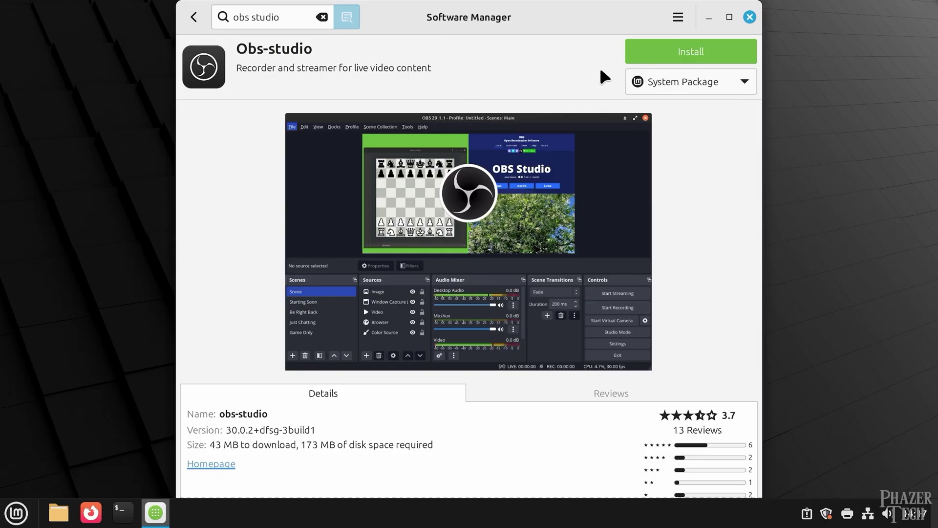
{"action": "left_click", "coordinate": [669, 53]}
{"action": "left_click", "coordinate": [609, 388]}
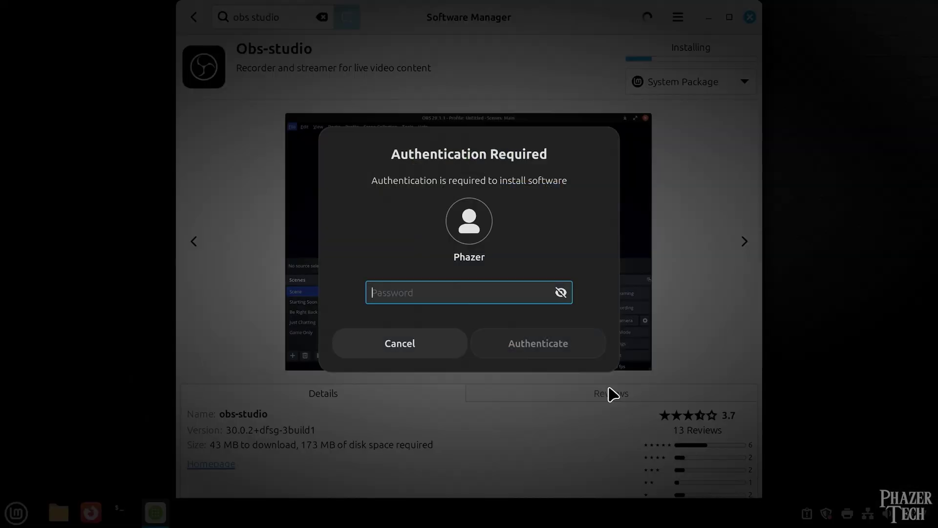
{"action": "type", "text": "•••••••••"}
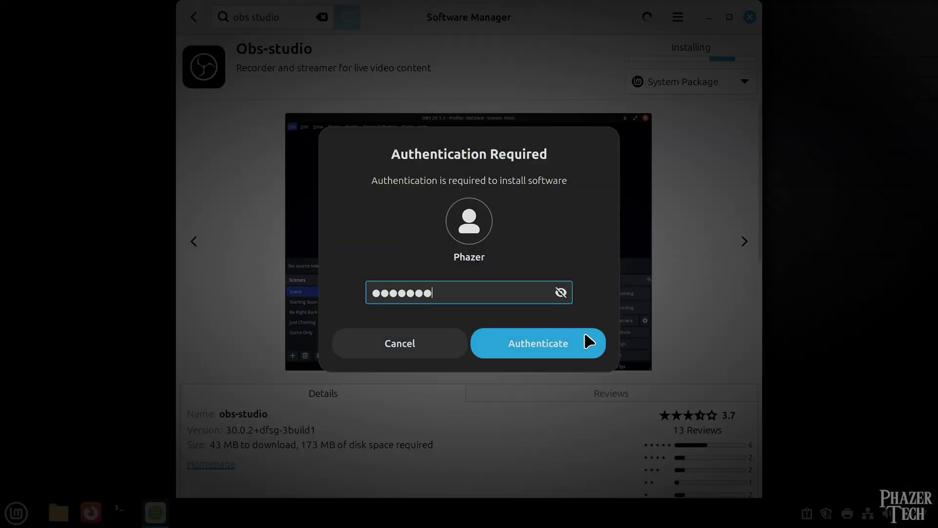
{"action": "key", "text": "Return"}
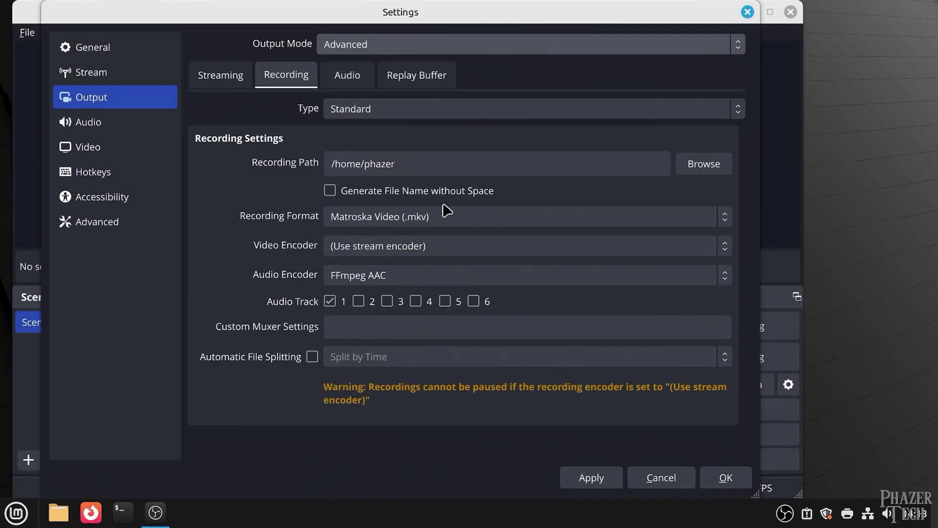
Step: Choose FFmpeg VAAPI HEVC as the recording video encoder in OBS Output settings
{"action": "left_click", "coordinate": [586, 250]}
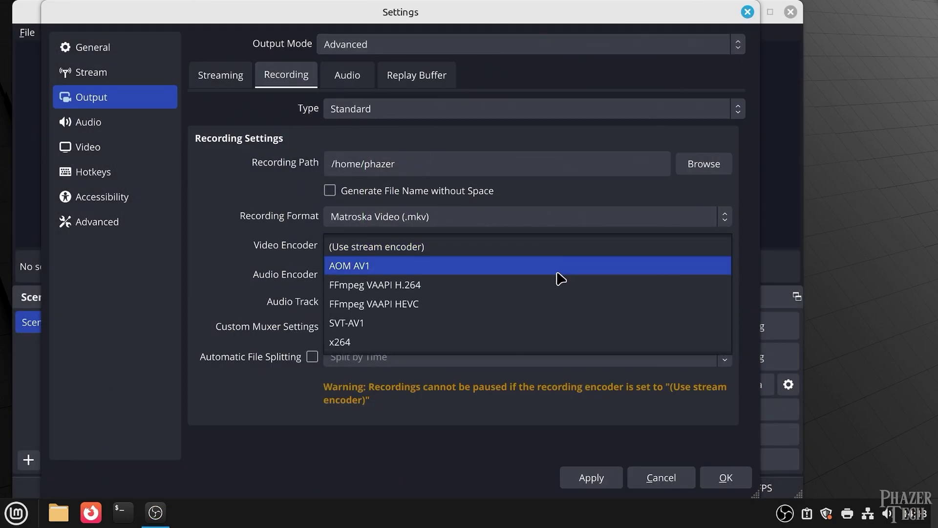
{"action": "left_click", "coordinate": [537, 304]}
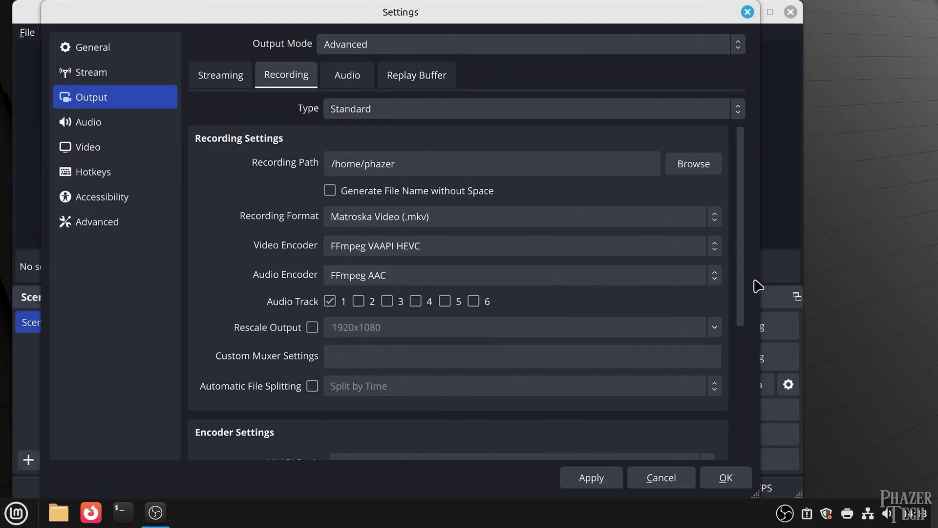
{"action": "left_click_drag", "start_coordinate": [743, 278], "coordinate": [741, 408]}
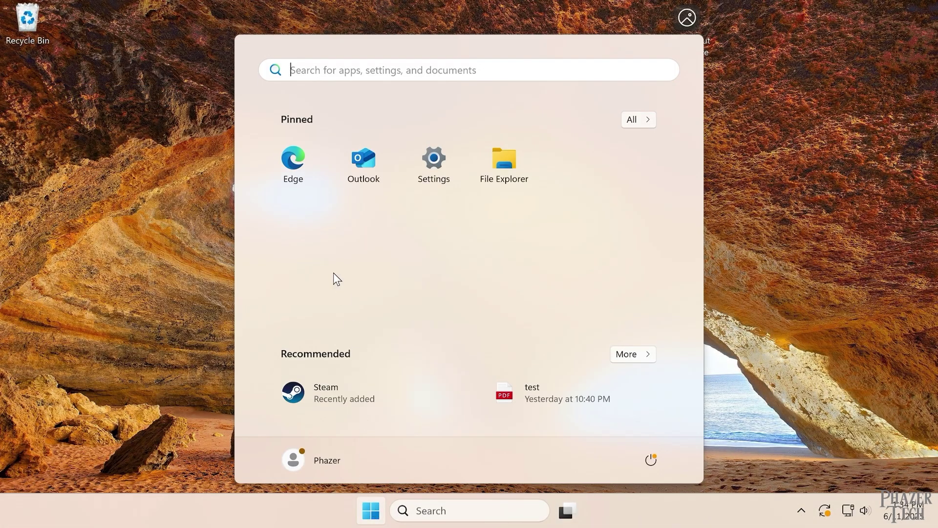
Step: In Edge, search Google for 'obs studio' and go to the obsproject.com download page
{"action": "left_click", "coordinate": [300, 172]}
{"action": "type", "text": "google.com"}
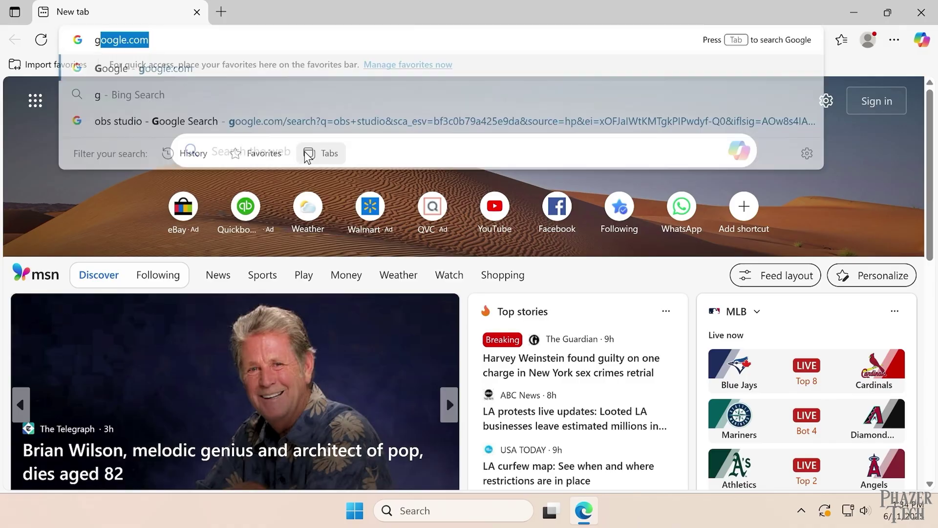
{"action": "key", "text": "Return"}
{"action": "type", "text": "obs studio"}
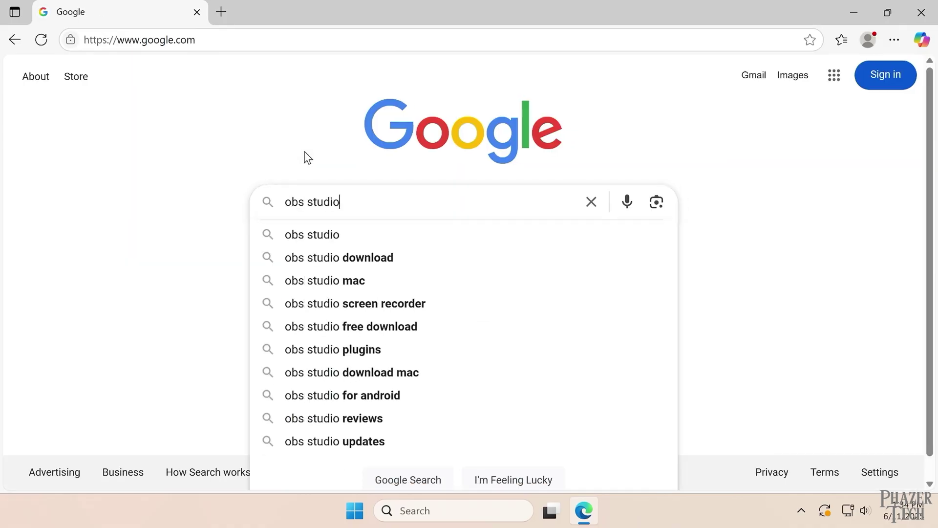
{"action": "key", "text": "Return"}
{"action": "left_click", "coordinate": [115, 294]}
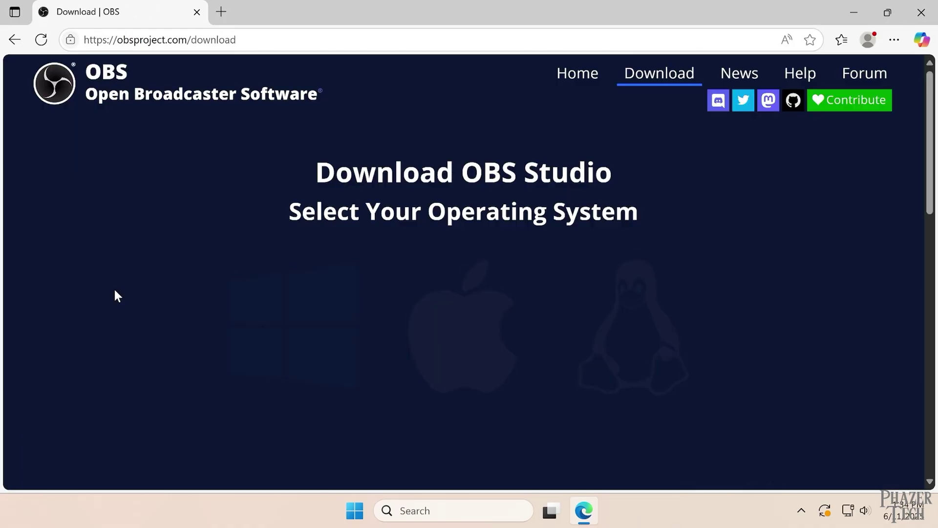
{"action": "scroll", "coordinate": [398, 254], "scroll_direction": "down", "scroll_amount": 5}
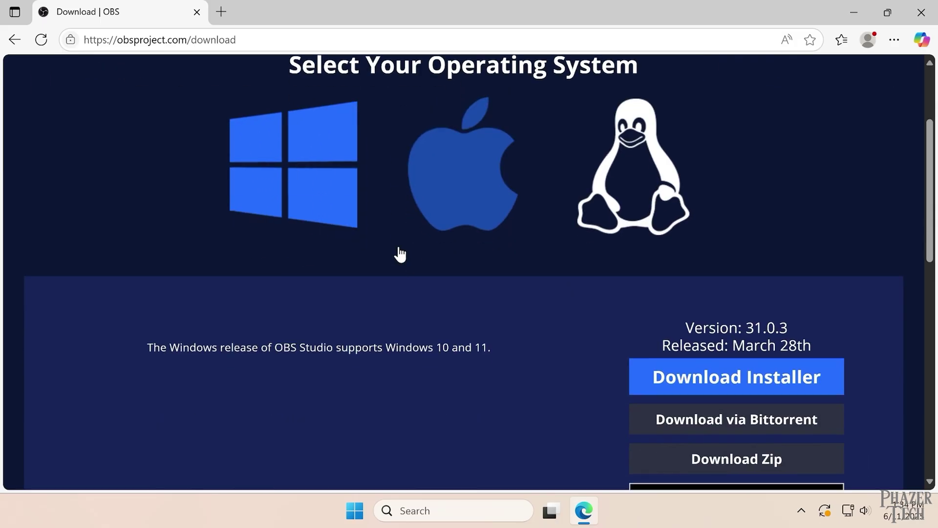
Step: Download the OBS Studio Windows installer and run it through Next, I Agree and Install
{"action": "left_click", "coordinate": [684, 306]}
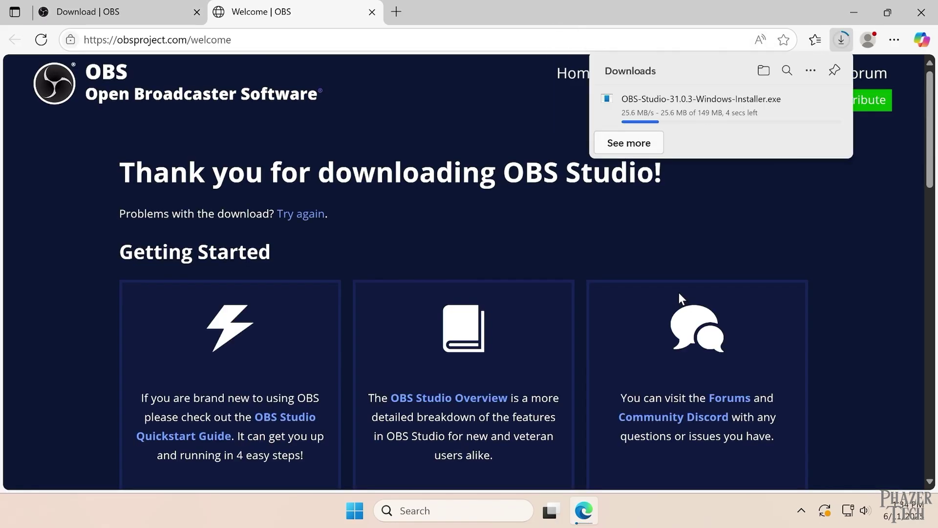
{"action": "left_click", "coordinate": [657, 116]}
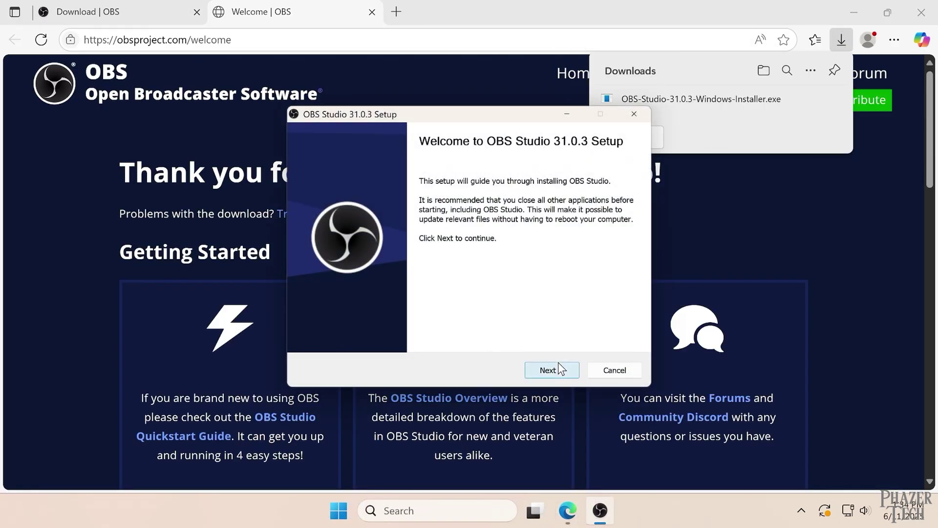
{"action": "left_click", "coordinate": [558, 363]}
{"action": "left_click", "coordinate": [558, 369]}
{"action": "left_click", "coordinate": [557, 372]}
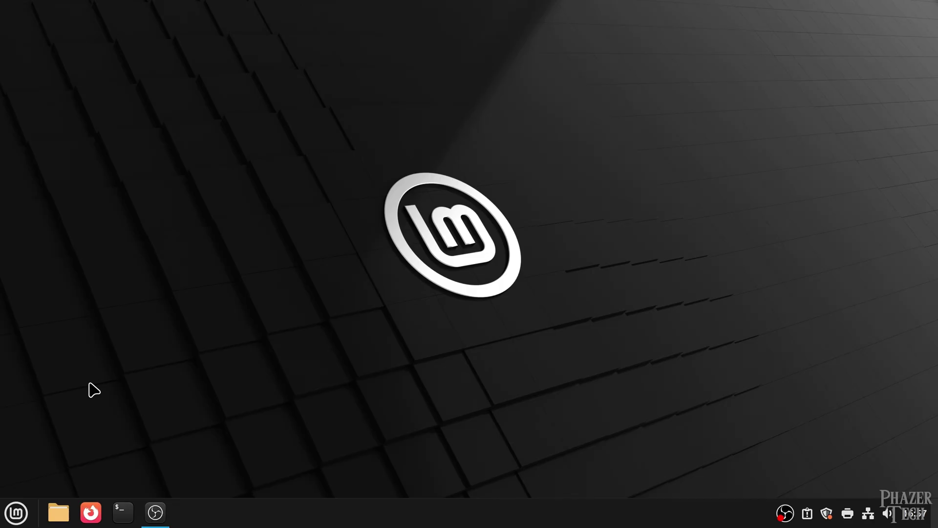
Step: Open the Mint menu and browse All Applications toward Software Manager
{"action": "left_click", "coordinate": [16, 512]}
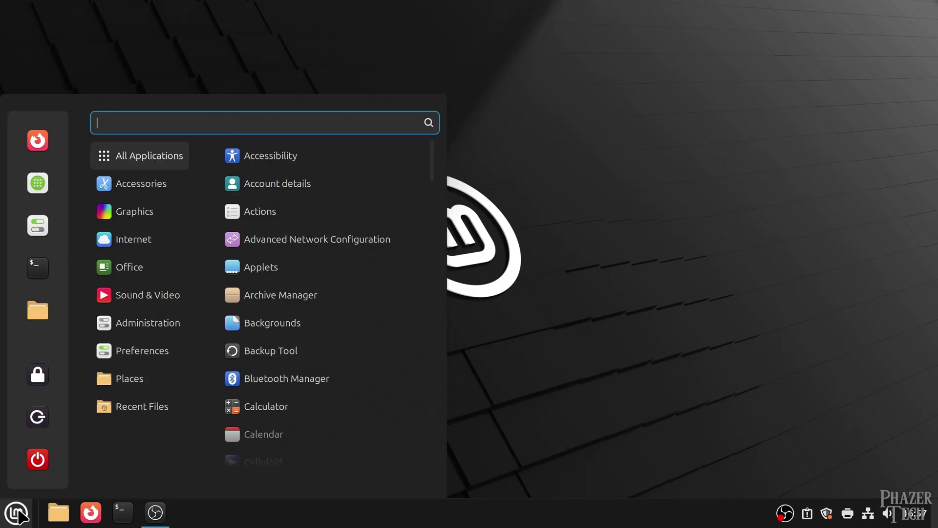
{"action": "mouse_move", "coordinate": [181, 163]}
{"action": "scroll", "coordinate": [435, 171], "scroll_direction": "down", "scroll_amount": 1}
{"action": "left_click_drag", "start_coordinate": [433, 171], "coordinate": [436, 434]}
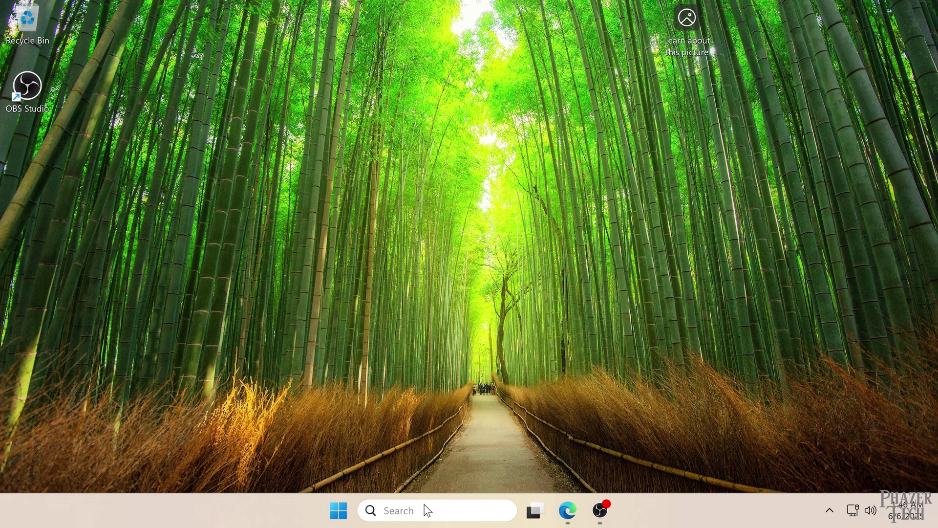
Step: Search 'office' to open LibreOffice Writer, dismiss its release-notes infobar, then close Writer
{"action": "left_click", "coordinate": [423, 508]}
{"action": "type", "text": "word"}
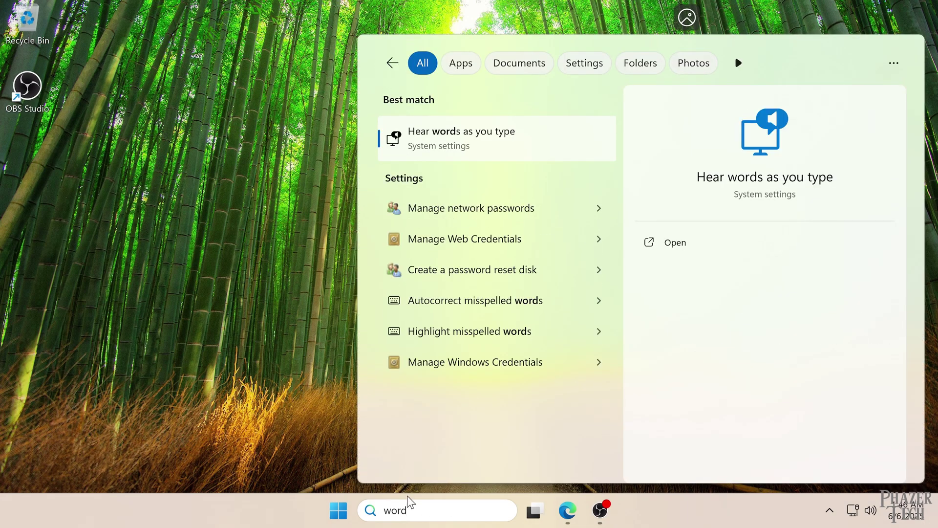
{"action": "key", "text": "BackSpace"}
{"action": "key", "text": "BackSpace"}
{"action": "key", "text": "BackSpace"}
{"action": "key", "text": "BackSpace"}
{"action": "type", "text": "office"}
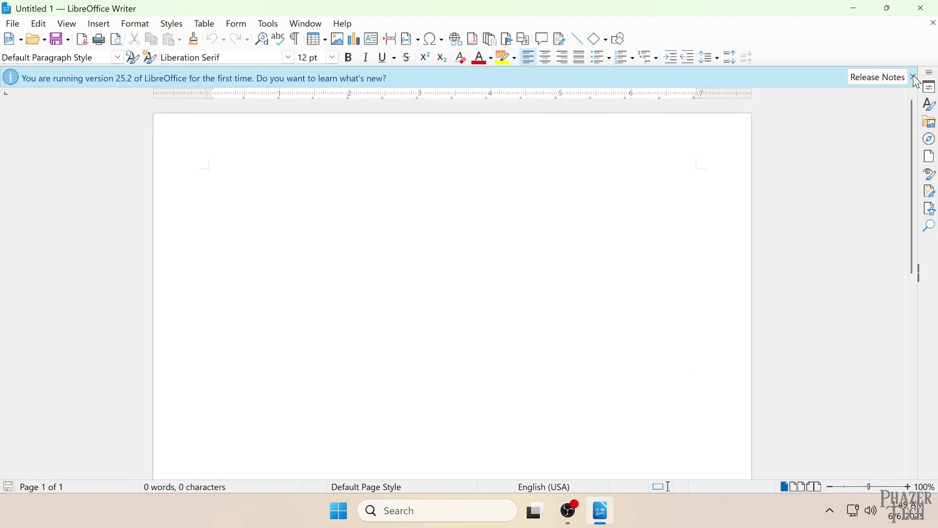
{"action": "left_click", "coordinate": [913, 77]}
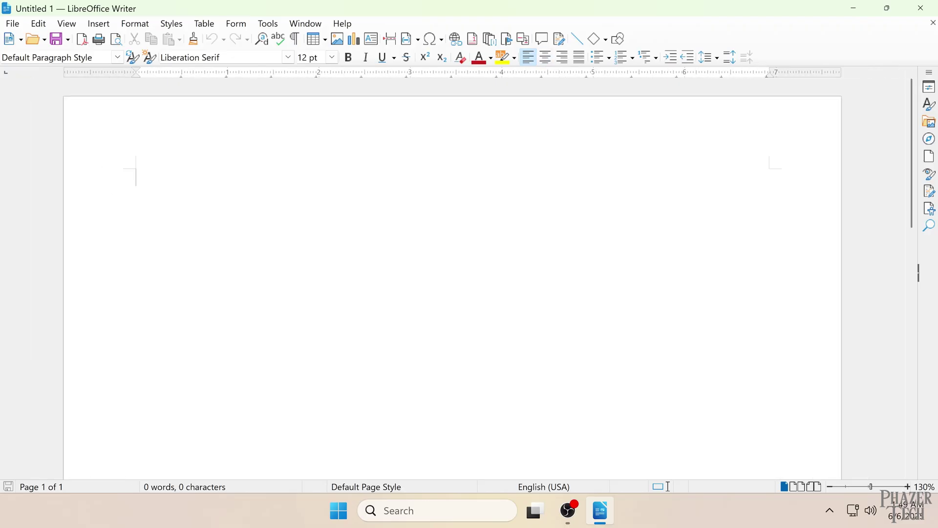
{"action": "left_click", "coordinate": [921, 7]}
Step: Launch LibreOffice Calc via a 'calc' search, disable 'Show tips on startup', then select cells B4:C7 and D6
{"action": "left_click", "coordinate": [436, 510]}
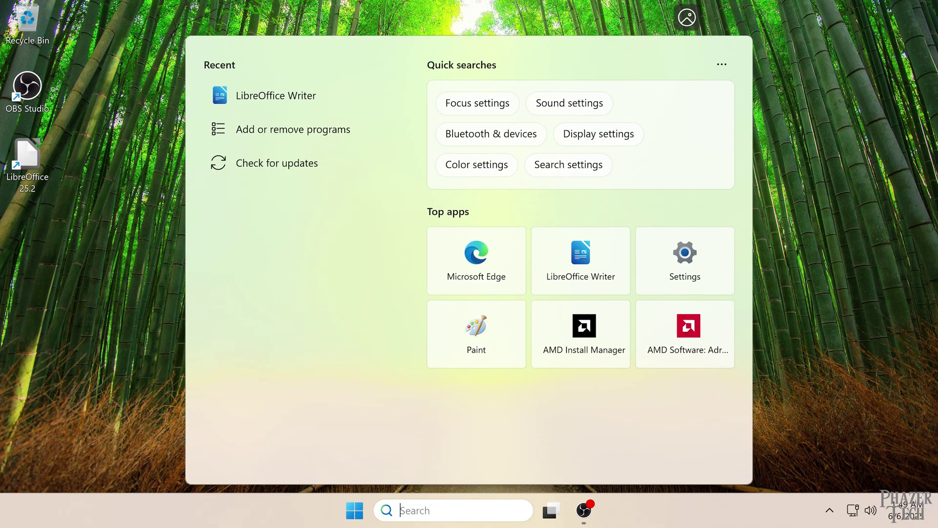
{"action": "type", "text": "calculator"}
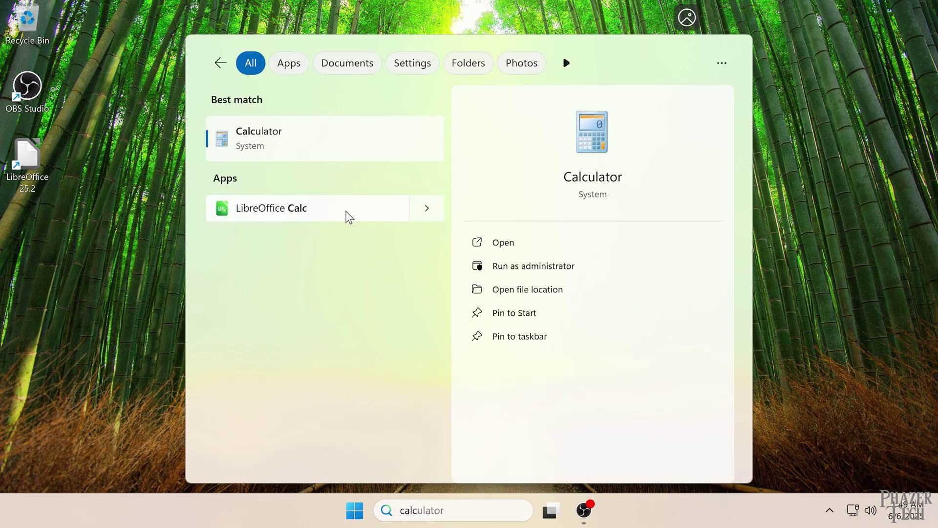
{"action": "left_click", "coordinate": [348, 212]}
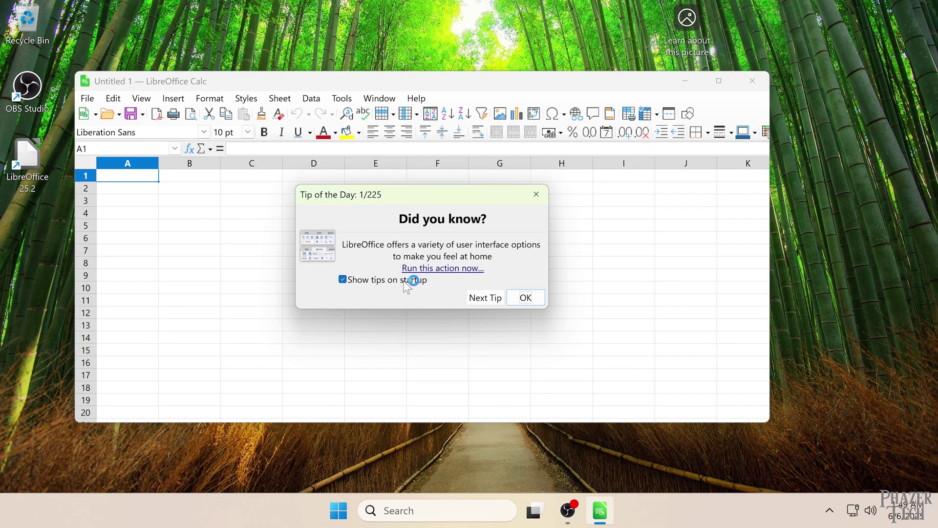
{"action": "left_click", "coordinate": [407, 283]}
{"action": "left_click", "coordinate": [519, 296]}
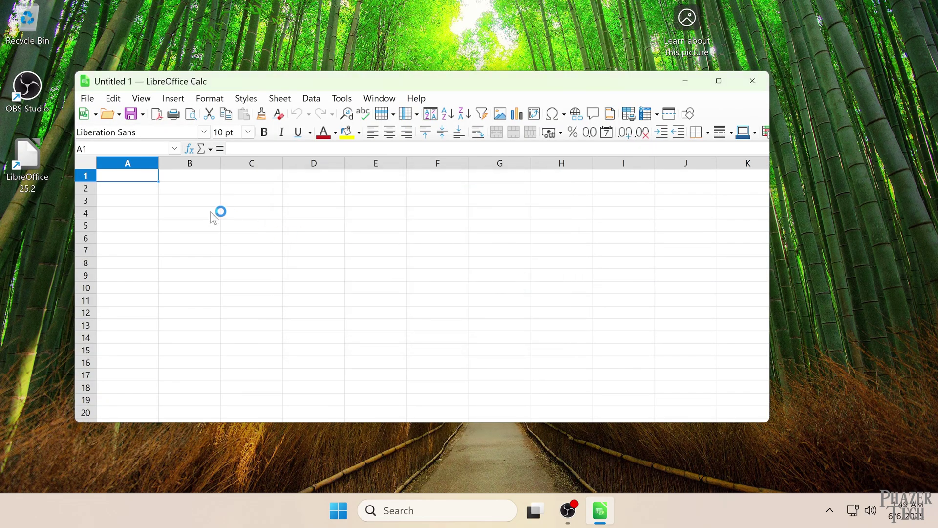
{"action": "left_click_drag", "start_coordinate": [214, 217], "coordinate": [262, 242]}
{"action": "left_click", "coordinate": [306, 232]}
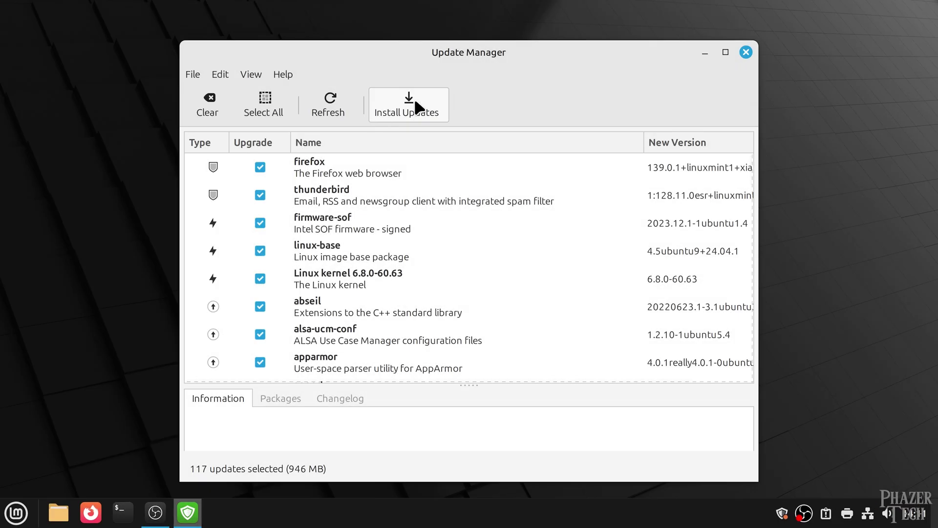
Step: Install all 117 selected updates, entering the account password to authorize
{"action": "left_click", "coordinate": [415, 100]}
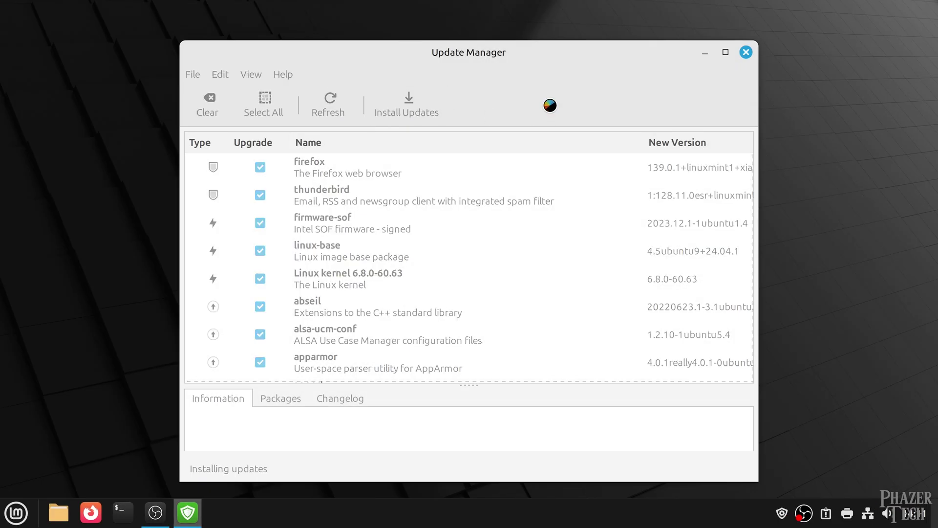
{"action": "type", "text": "*****"}
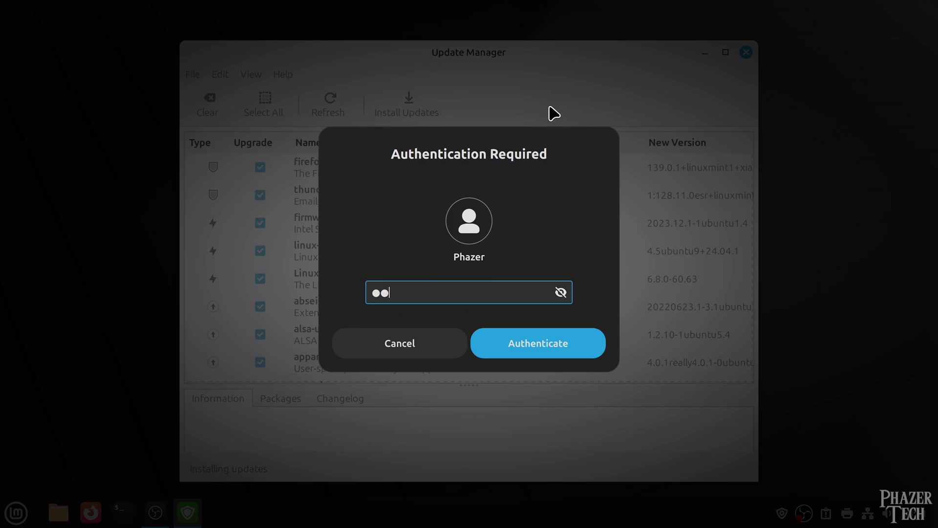
{"action": "key", "text": "Return"}
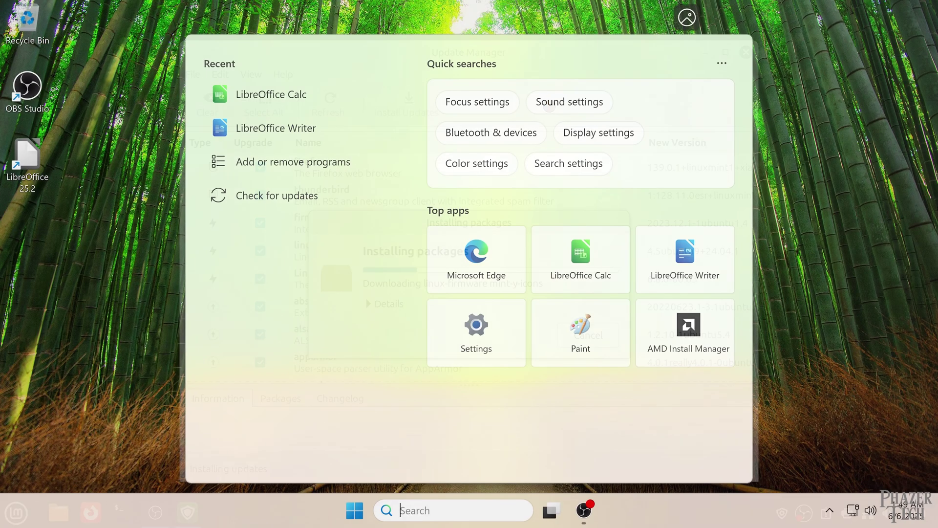
Step: Check Windows Update and OBS Help > Check For Updates, then close AMD Adrenalin
{"action": "type", "text": "update"}
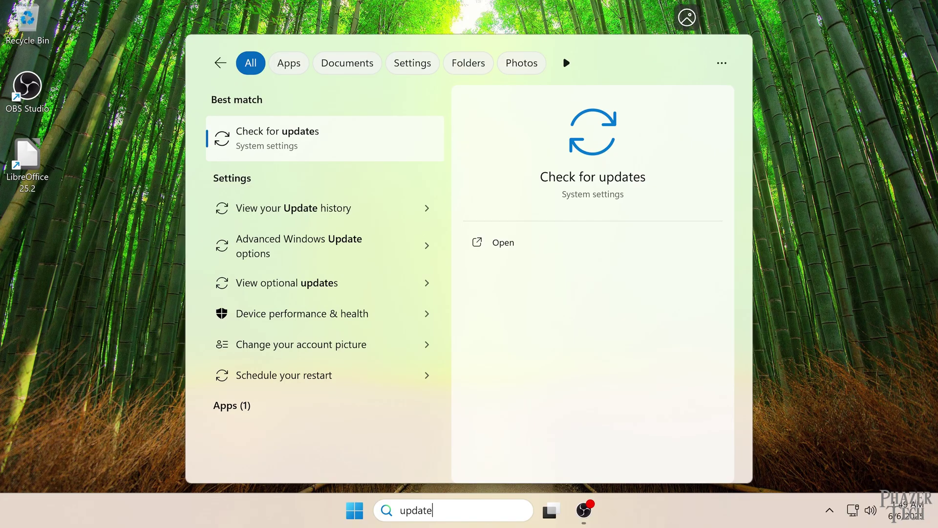
{"action": "left_click", "coordinate": [360, 155]}
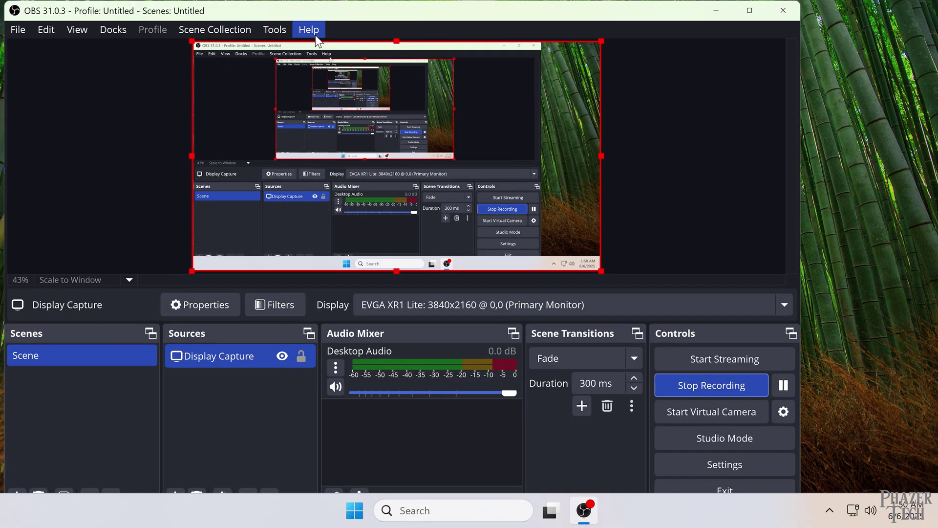
{"action": "left_click", "coordinate": [313, 32]}
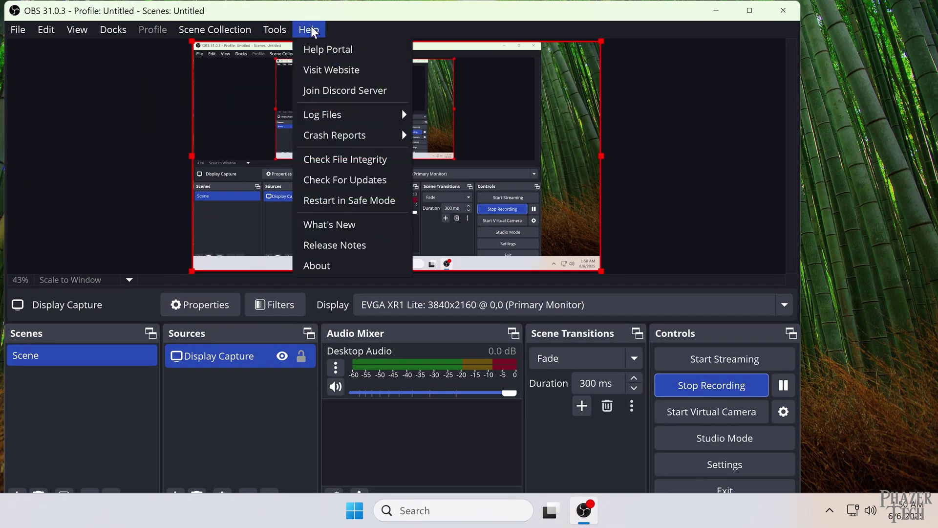
{"action": "left_click", "coordinate": [380, 180]}
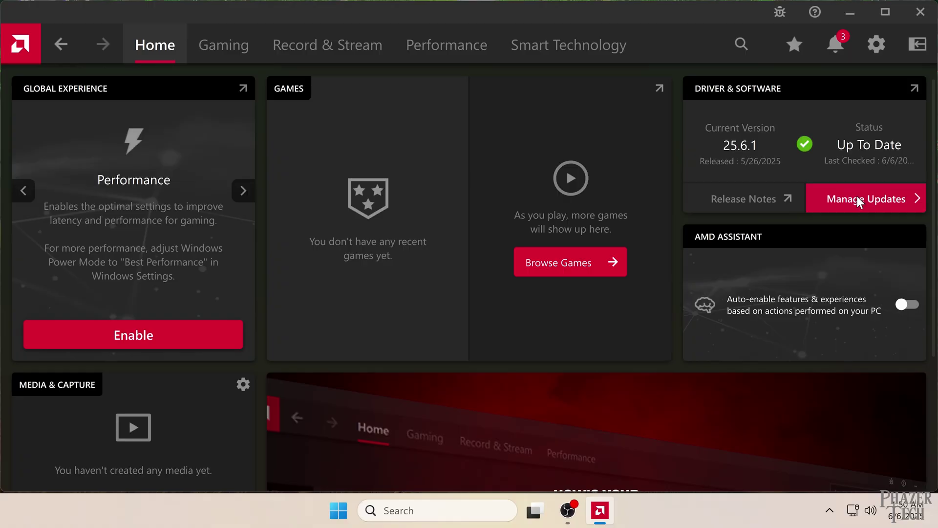
{"action": "left_click", "coordinate": [920, 11]}
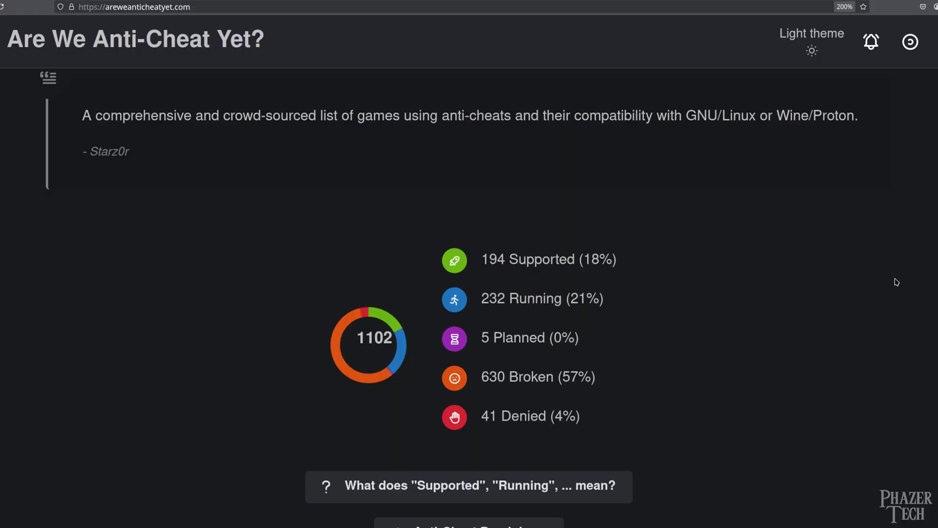
Step: Scroll through the areweanticheatyet.com games table down to the pagination bar
{"action": "scroll", "coordinate": [897, 282], "scroll_direction": "down", "scroll_amount": 5}
{"action": "scroll", "coordinate": [897, 282], "scroll_direction": "down", "scroll_amount": 7}
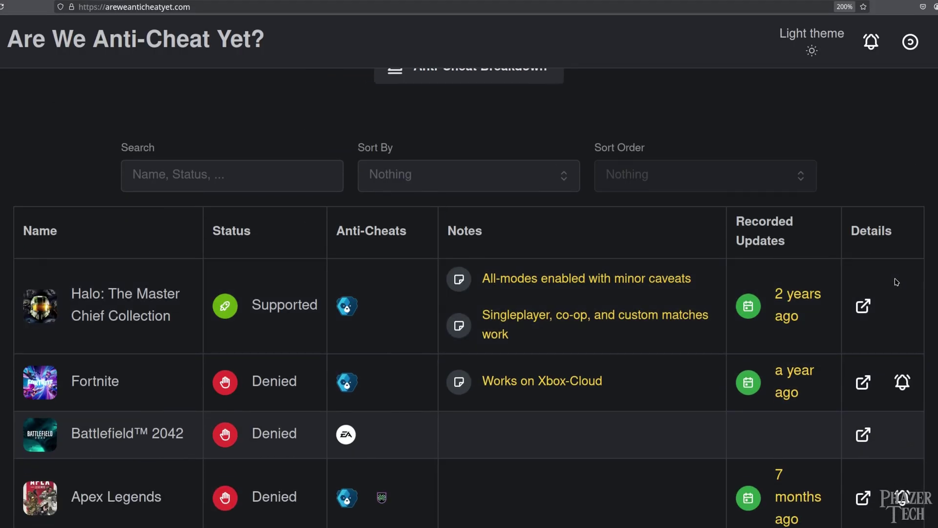
{"action": "scroll", "coordinate": [469, 298], "scroll_direction": "down", "scroll_amount": 4}
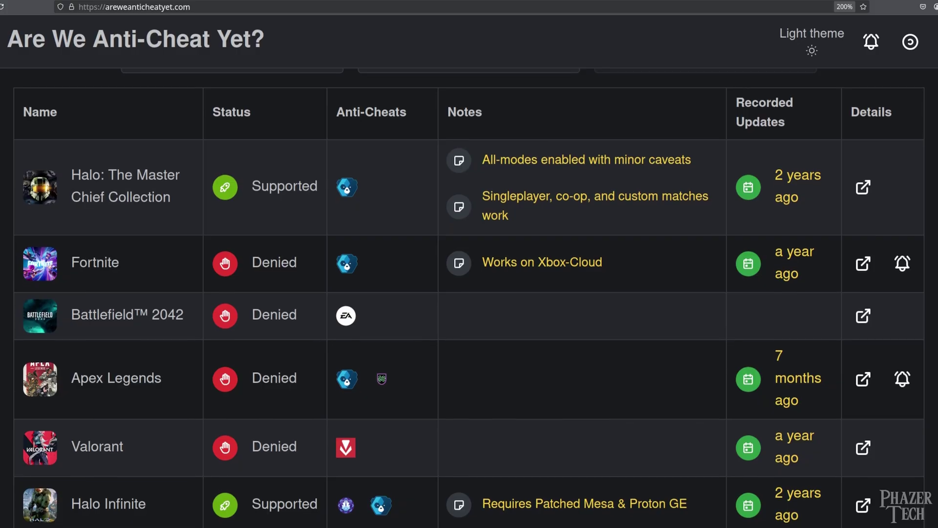
{"action": "scroll", "coordinate": [469, 298], "scroll_direction": "down", "scroll_amount": 5}
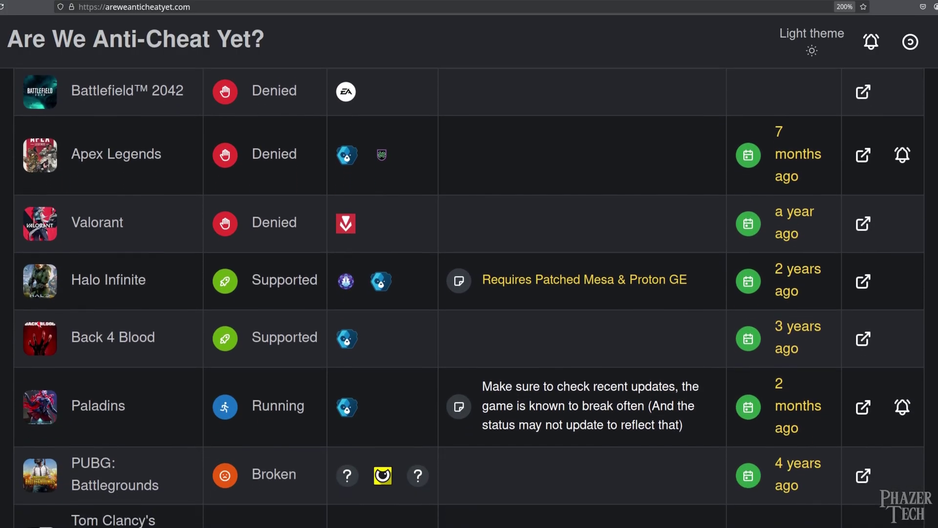
{"action": "scroll", "coordinate": [469, 298], "scroll_direction": "down", "scroll_amount": 5}
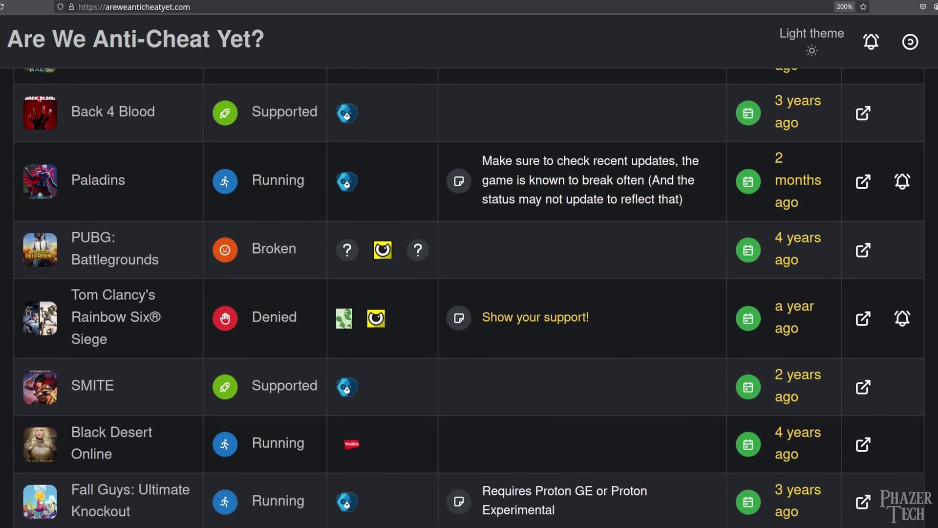
{"action": "scroll", "coordinate": [469, 298], "scroll_direction": "down", "scroll_amount": 2}
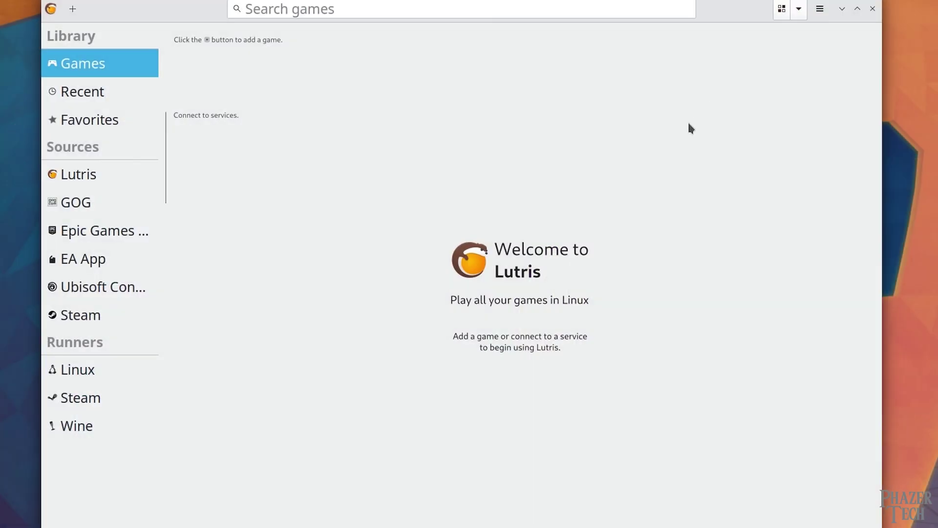
Step: Connect the Epic Games Store service in Lutris and install its standard version to the default folder
{"action": "left_click", "coordinate": [90, 238]}
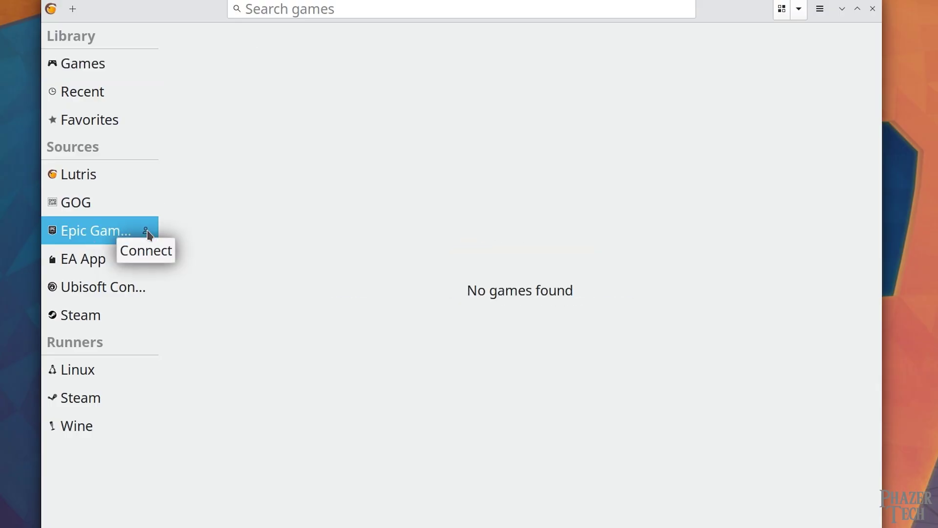
{"action": "left_click", "coordinate": [147, 233]}
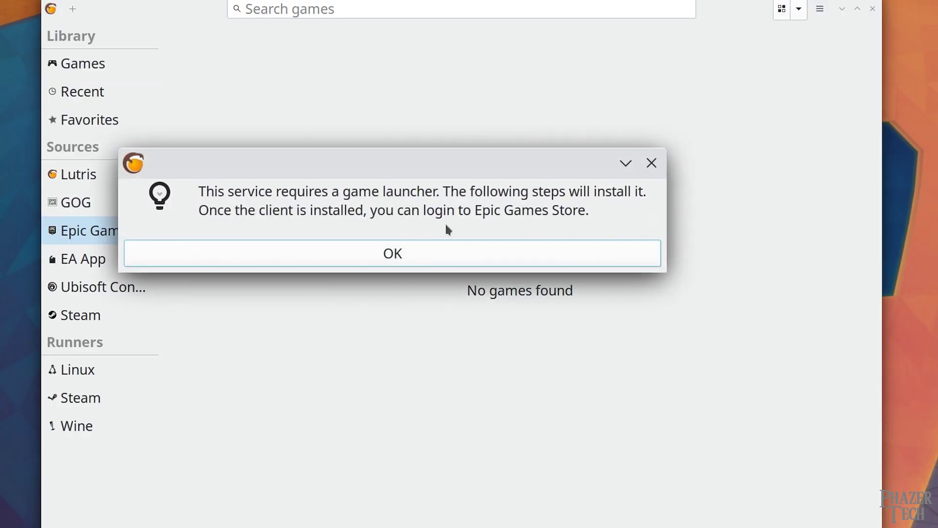
{"action": "left_click", "coordinate": [443, 251]}
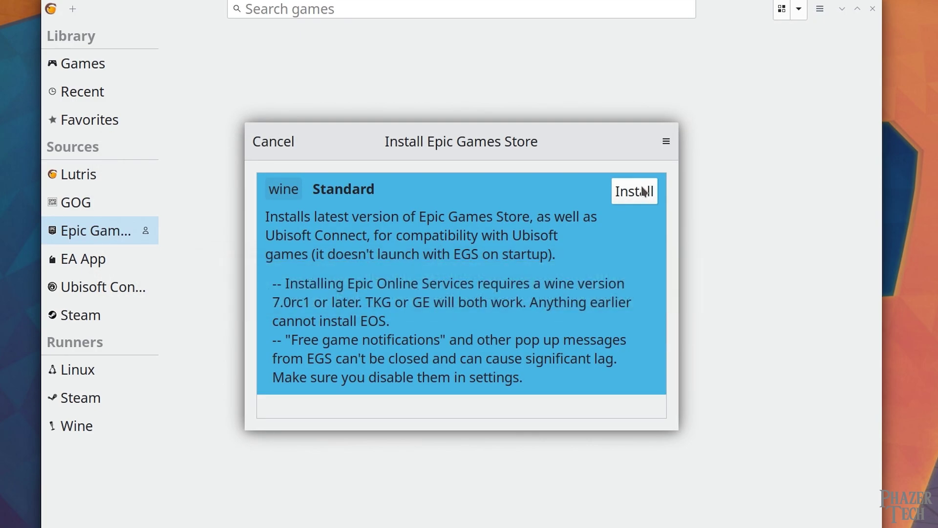
{"action": "left_click", "coordinate": [640, 193]}
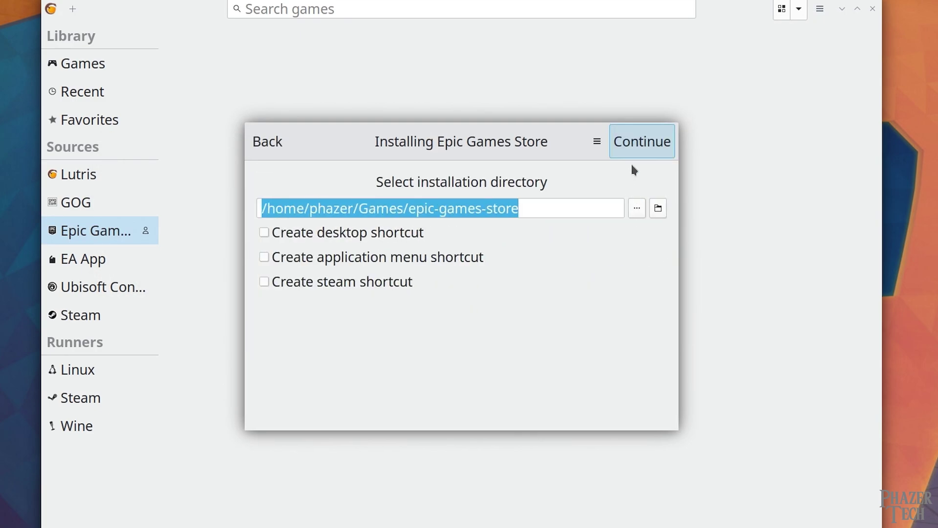
{"action": "left_click", "coordinate": [640, 145]}
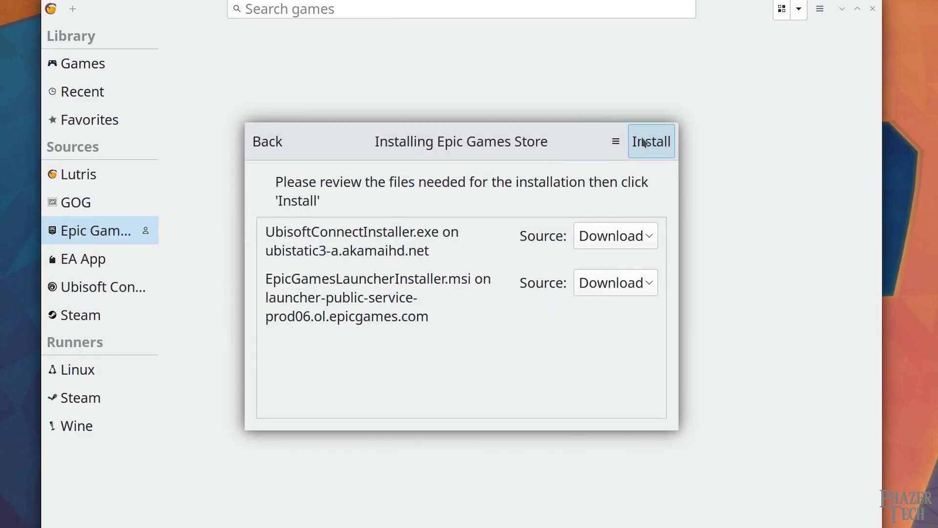
{"action": "left_click", "coordinate": [650, 142]}
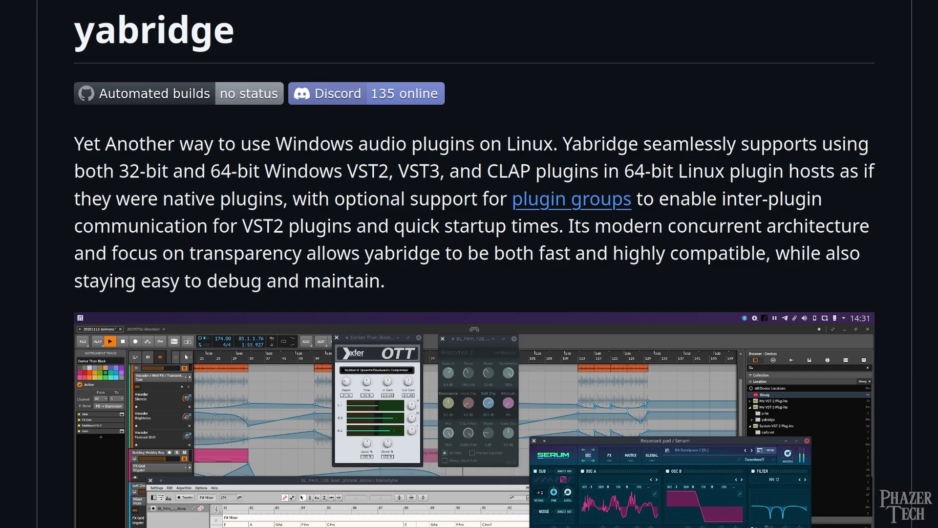
Step: Accept the FabFilter license and choose Pro-Q 3.24 for installation under Wine
{"action": "scroll", "coordinate": [474, 267], "scroll_direction": "down", "scroll_amount": 5}
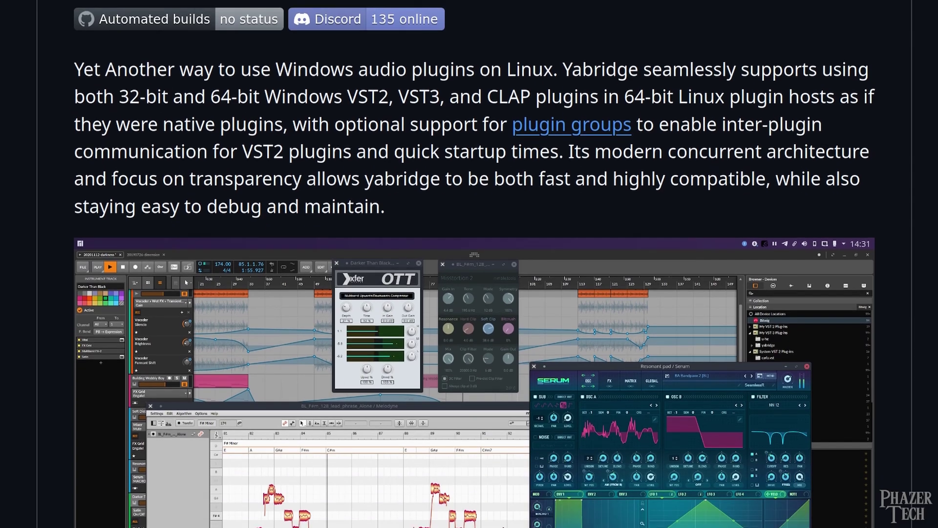
{"action": "scroll", "coordinate": [474, 293], "scroll_direction": "down", "scroll_amount": 4}
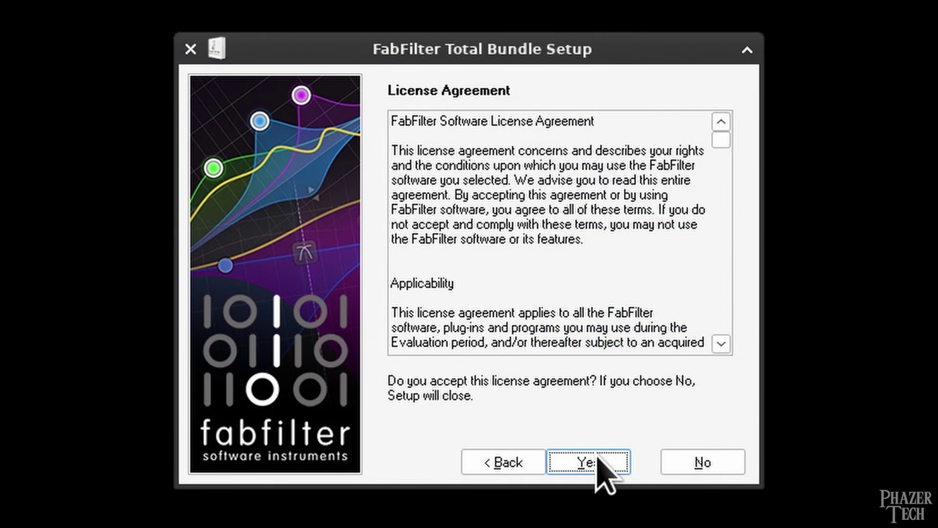
{"action": "left_click", "coordinate": [596, 464]}
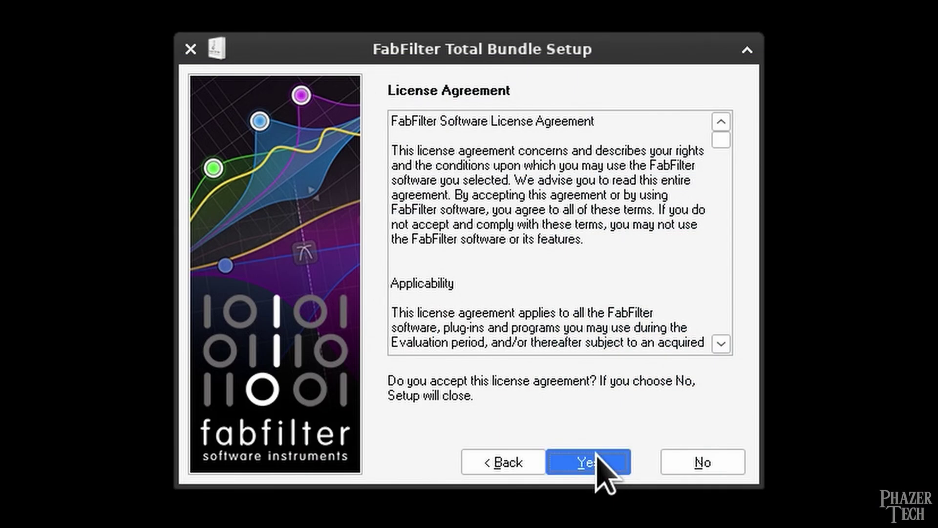
{"action": "left_click", "coordinate": [406, 256]}
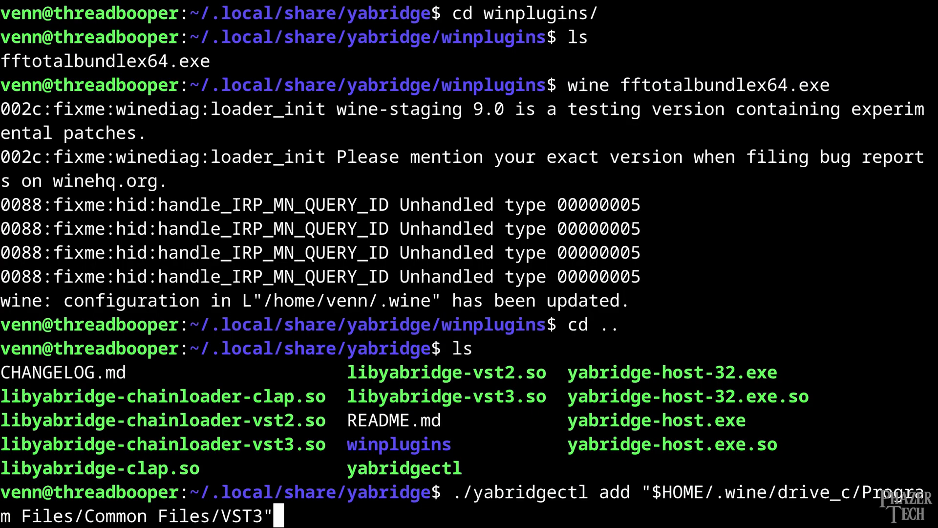
Step: Register the Wine VST3 folder with yabridgectl and run ./yabridgectl sync
{"action": "key", "text": "Return"}
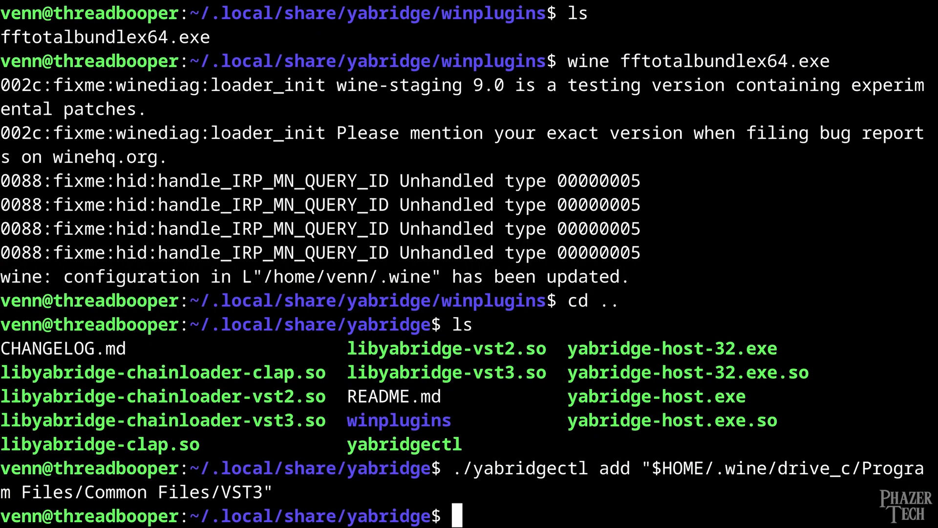
{"action": "type", "text": "./yabridge"}
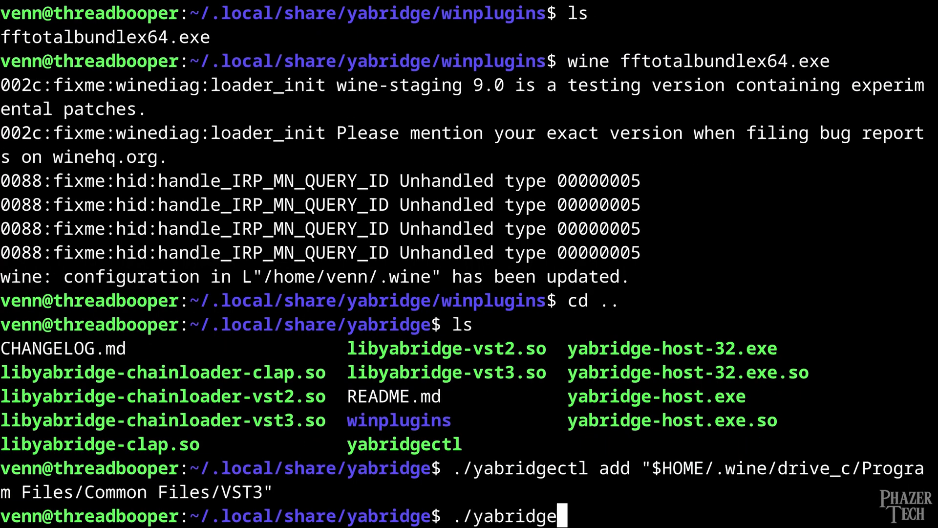
{"action": "type", "text": "ctl sync"}
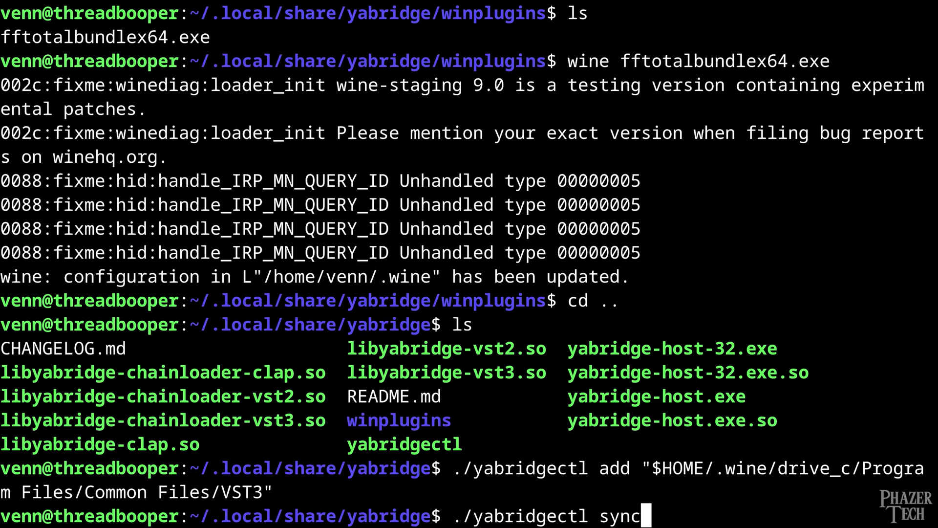
{"action": "key", "text": "Return"}
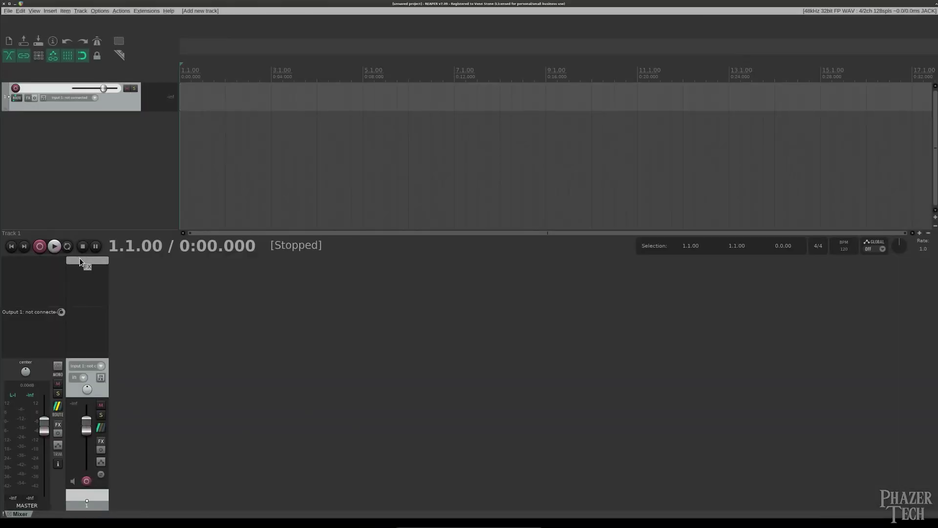
Step: Open the Add FX to Track 1 browser from Track 1's FX button in the mixer
{"action": "left_click", "coordinate": [79, 261]}
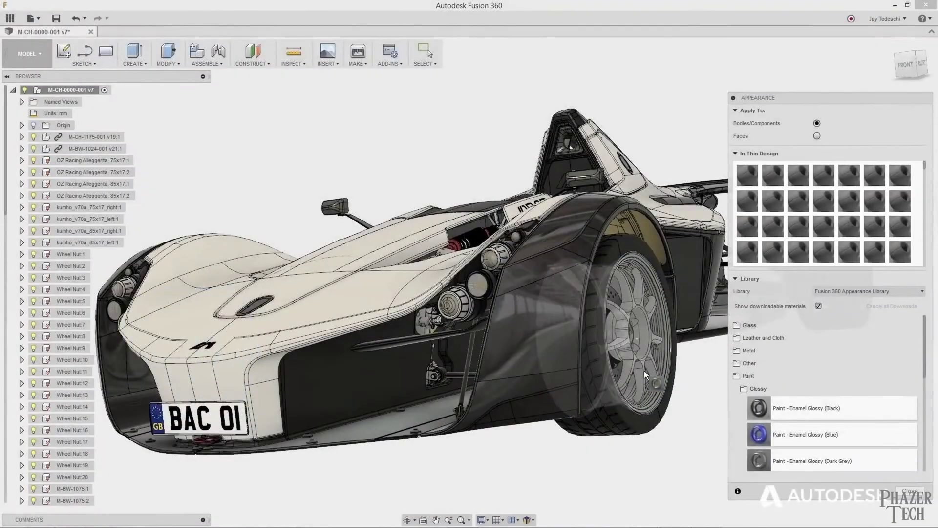
Step: Apply a dark appearance to the car wheel and switch to the Hero, Front Quarter view
{"action": "left_click_drag", "start_coordinate": [644, 370], "coordinate": [644, 371]}
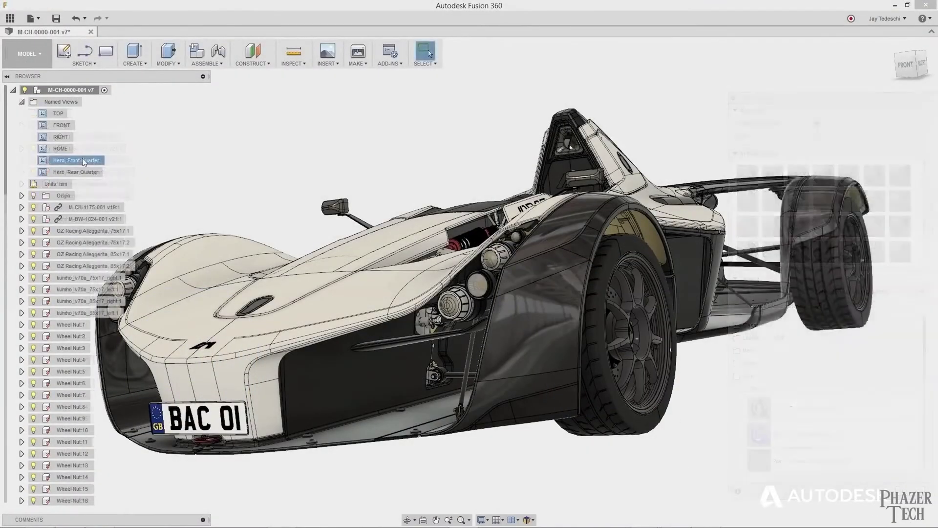
{"action": "double_click", "coordinate": [82, 160]}
Step: Switch to the RENDER workspace and adjust the scene environment and background settings
{"action": "left_click", "coordinate": [28, 54]}
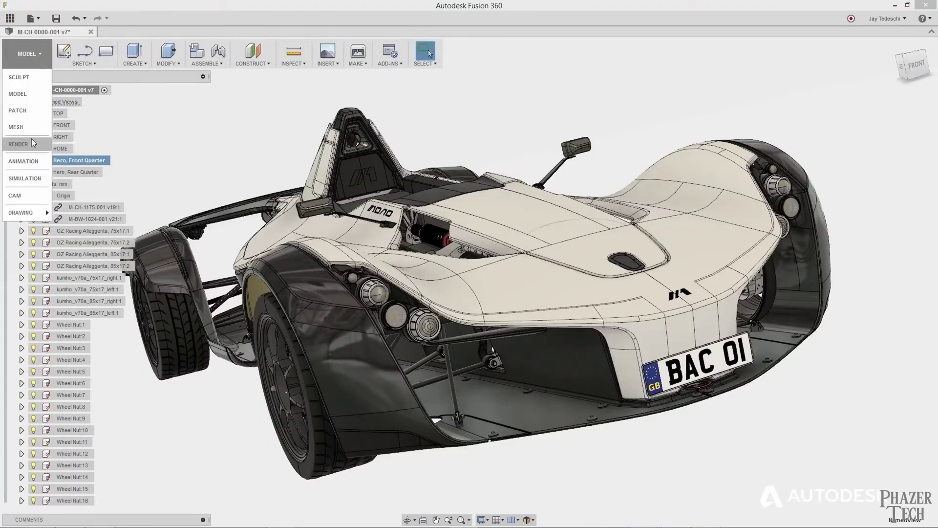
{"action": "left_click", "coordinate": [18, 144]}
{"action": "left_click", "coordinate": [861, 148]}
{"action": "left_click", "coordinate": [811, 148]}
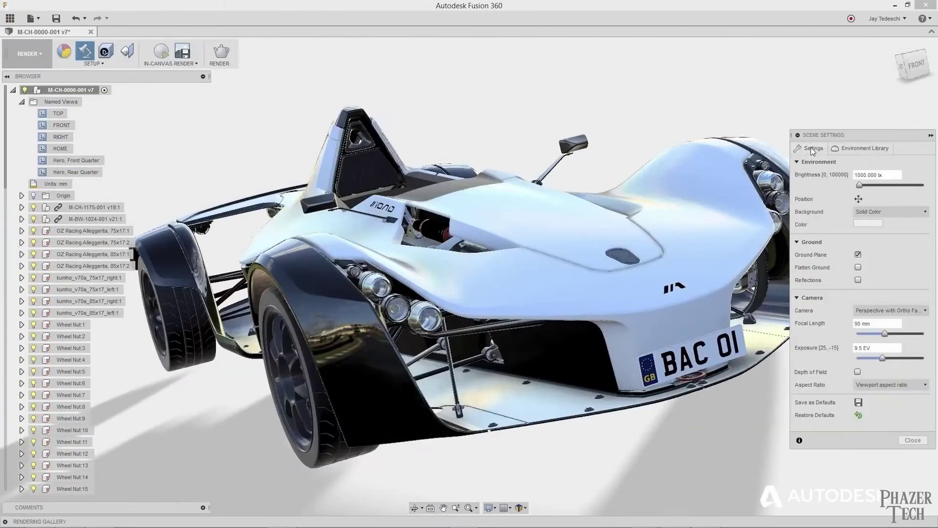
{"action": "left_click", "coordinate": [880, 212]}
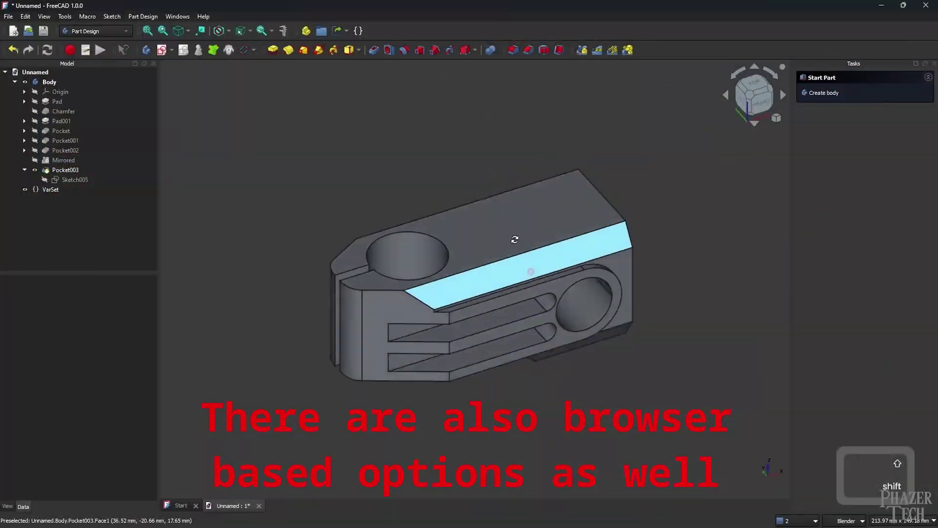
Step: Orbit to a near-front view, return to isometric, and select the body in the model tree
{"action": "left_click_drag", "start_coordinate": [514, 239], "coordinate": [718, 243]}
{"action": "left_click", "coordinate": [765, 102]}
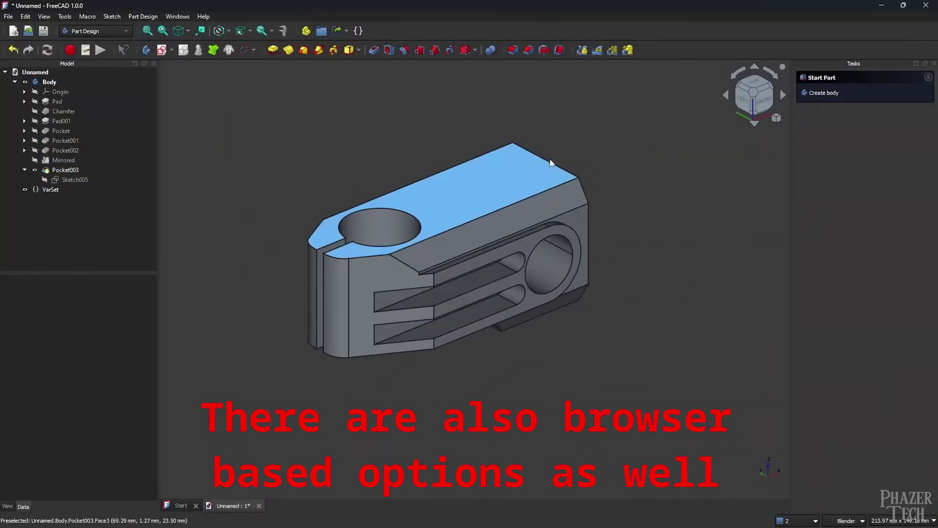
{"action": "left_click", "coordinate": [73, 82]}
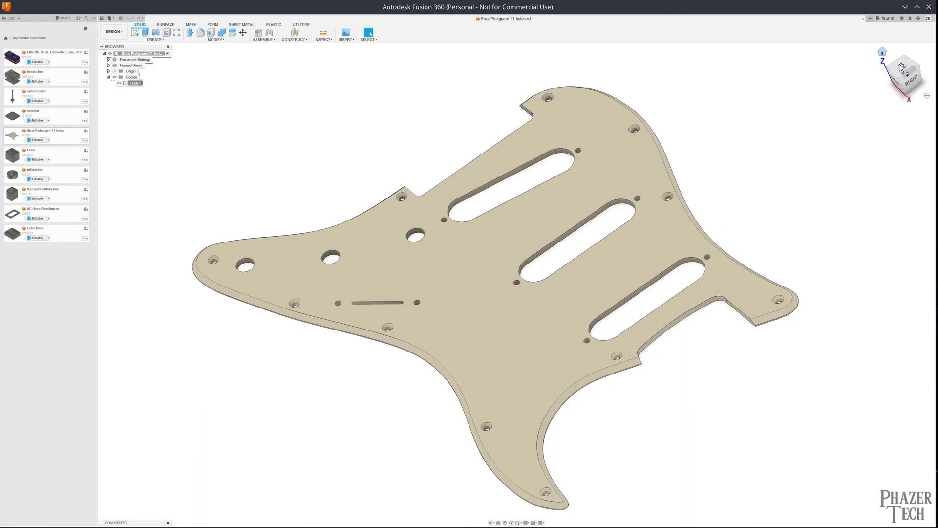
Step: Snap the pickguard to the ViewCube TOP view and create a sketch on its top face
{"action": "left_click", "coordinate": [903, 71]}
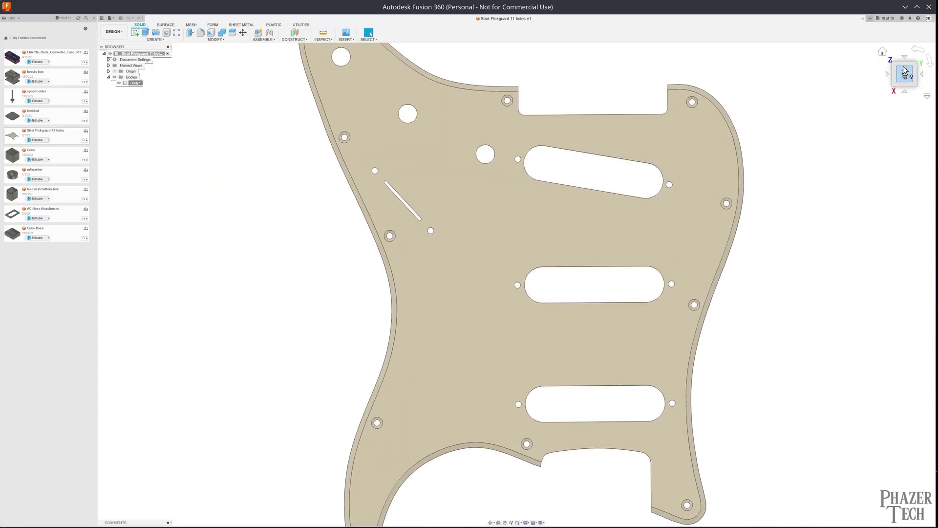
{"action": "left_click", "coordinate": [917, 50]}
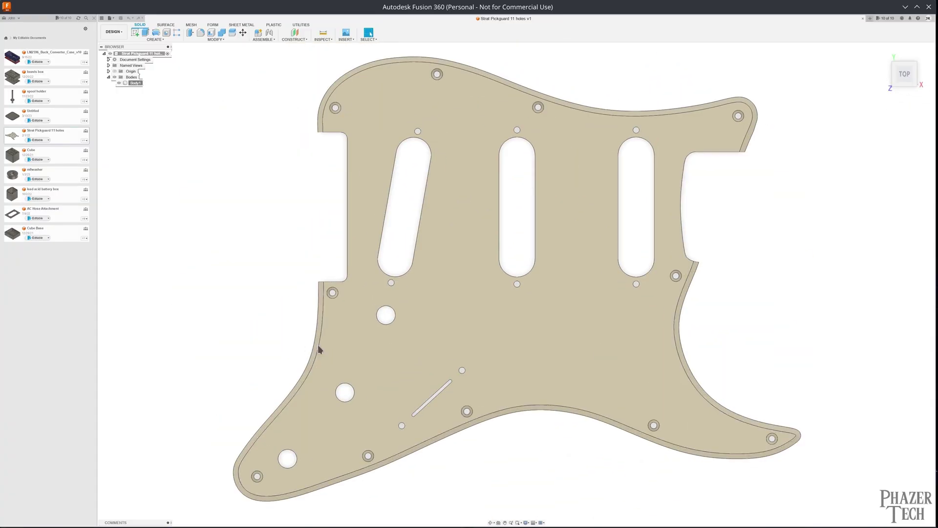
{"action": "left_click", "coordinate": [417, 368]}
{"action": "left_click", "coordinate": [135, 33]}
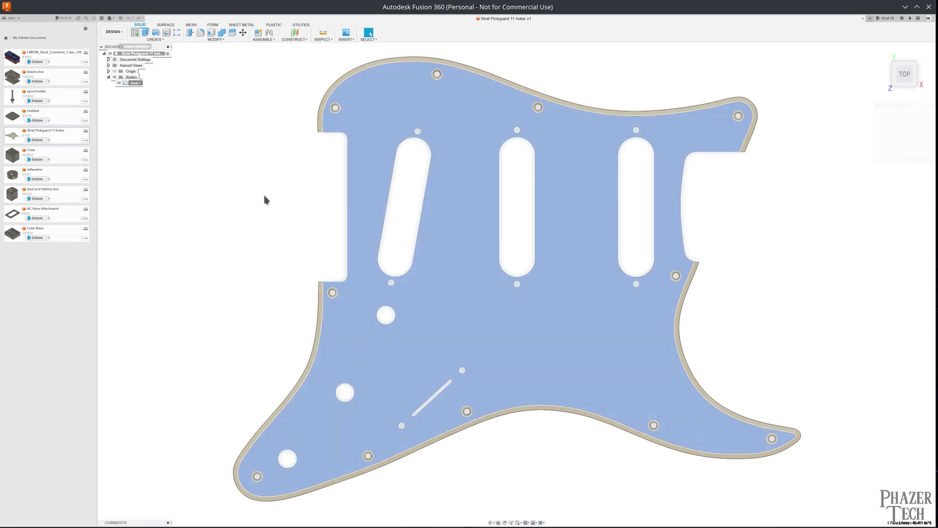